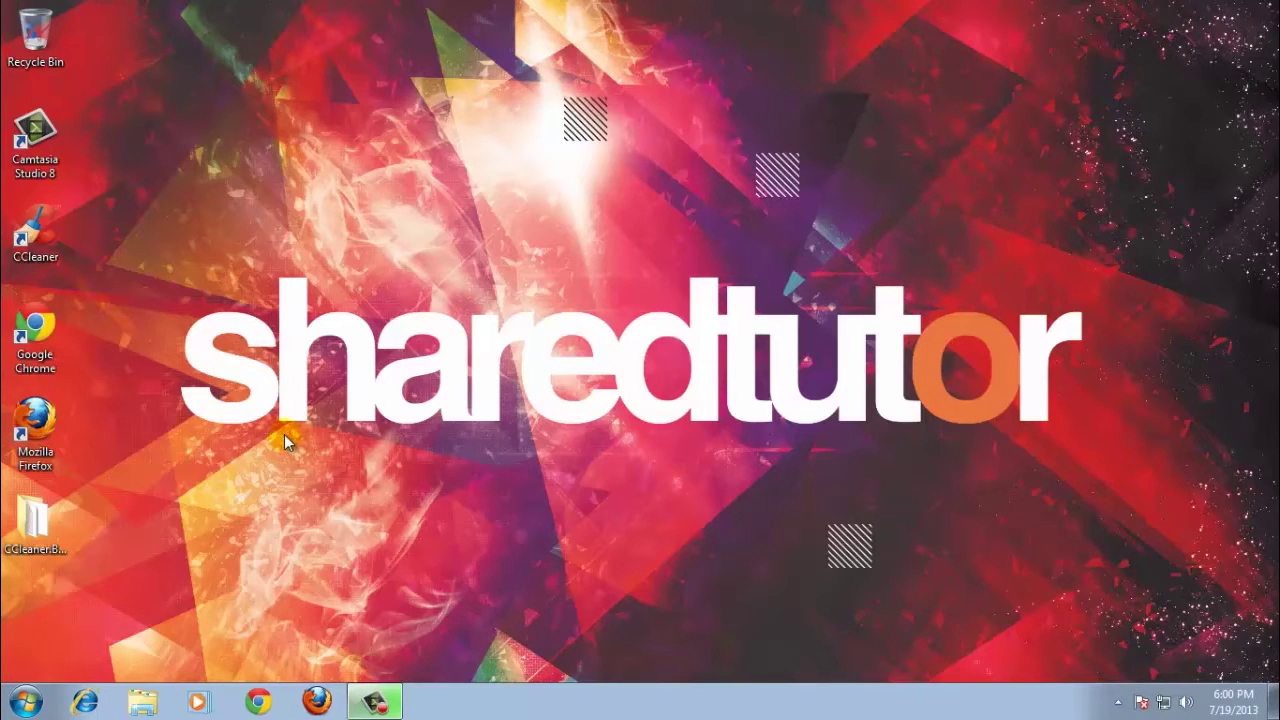
Open CCleaner in a maximized window and review the cleaning options for Windows and for applications
double_click(46, 226)
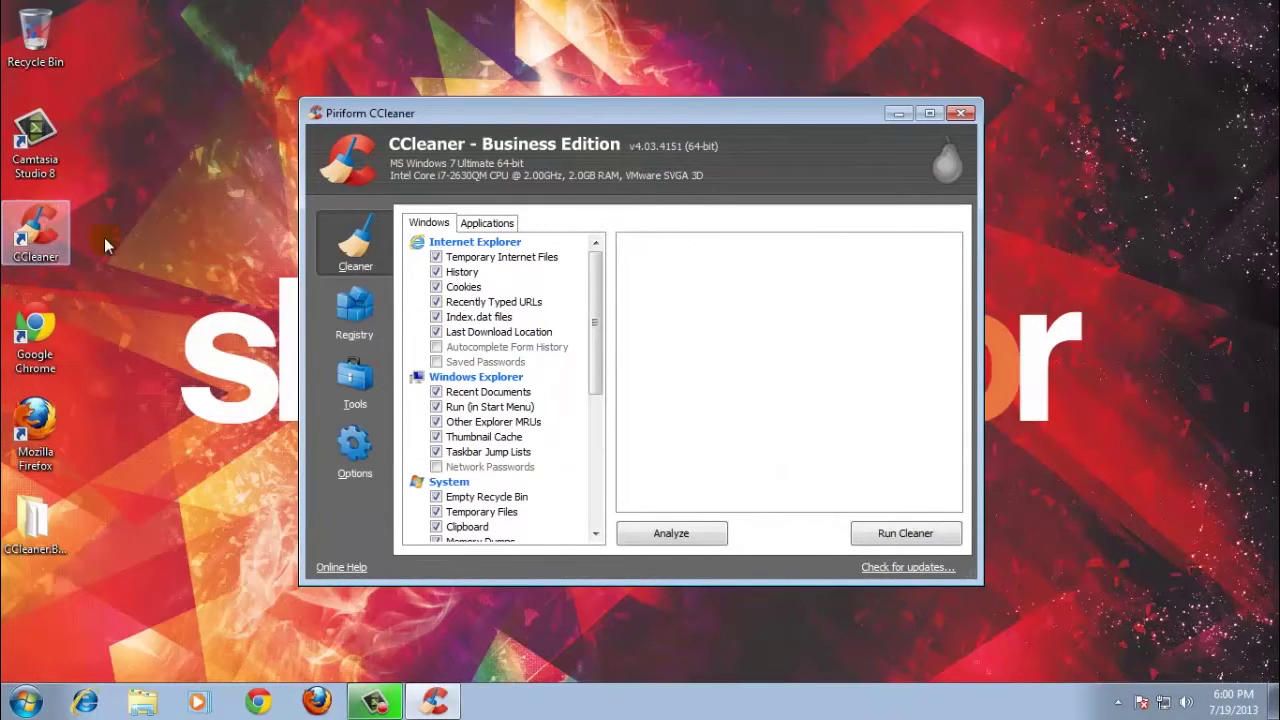
left_click(931, 113)
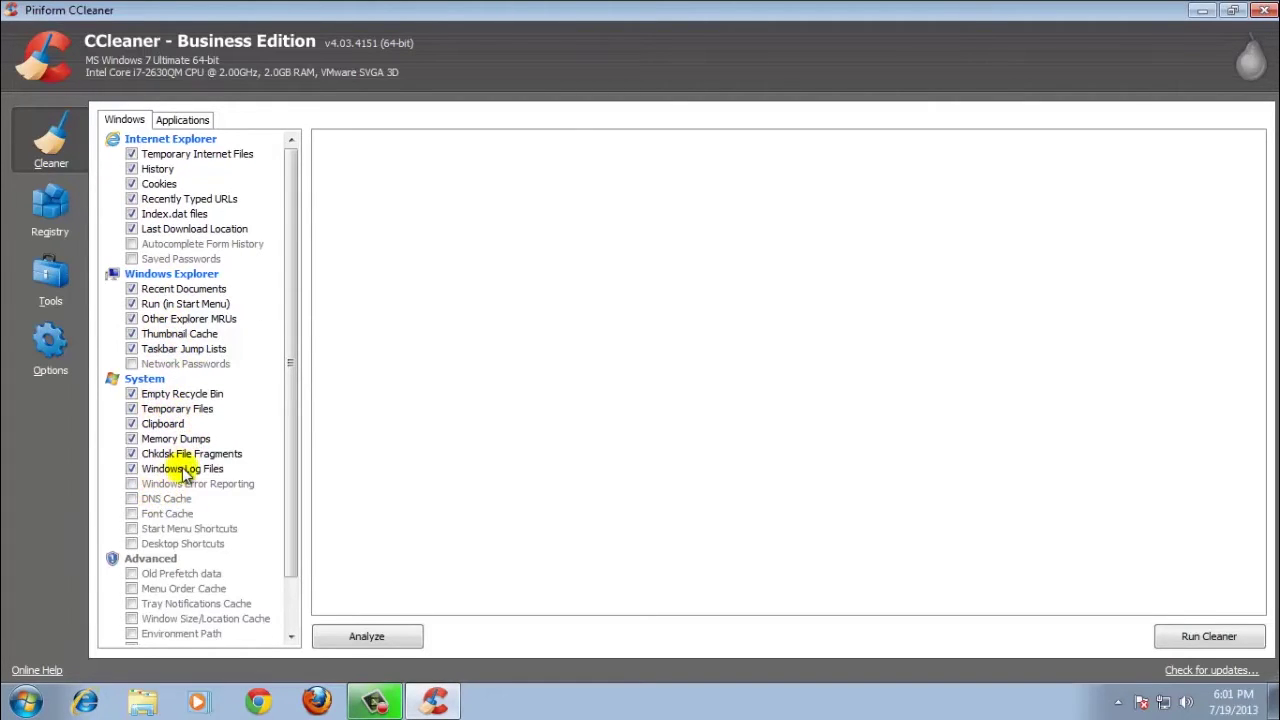
left_click_drag(287, 429, 298, 513)
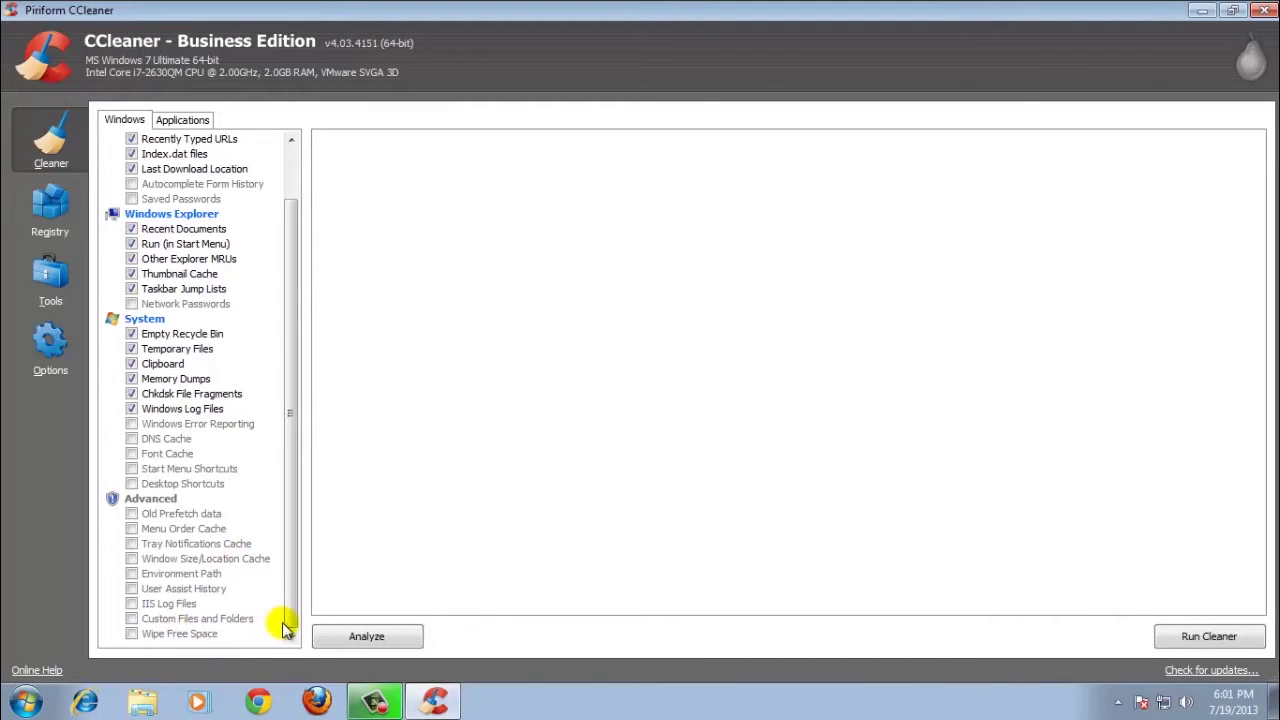
left_click_drag(290, 625, 290, 545)
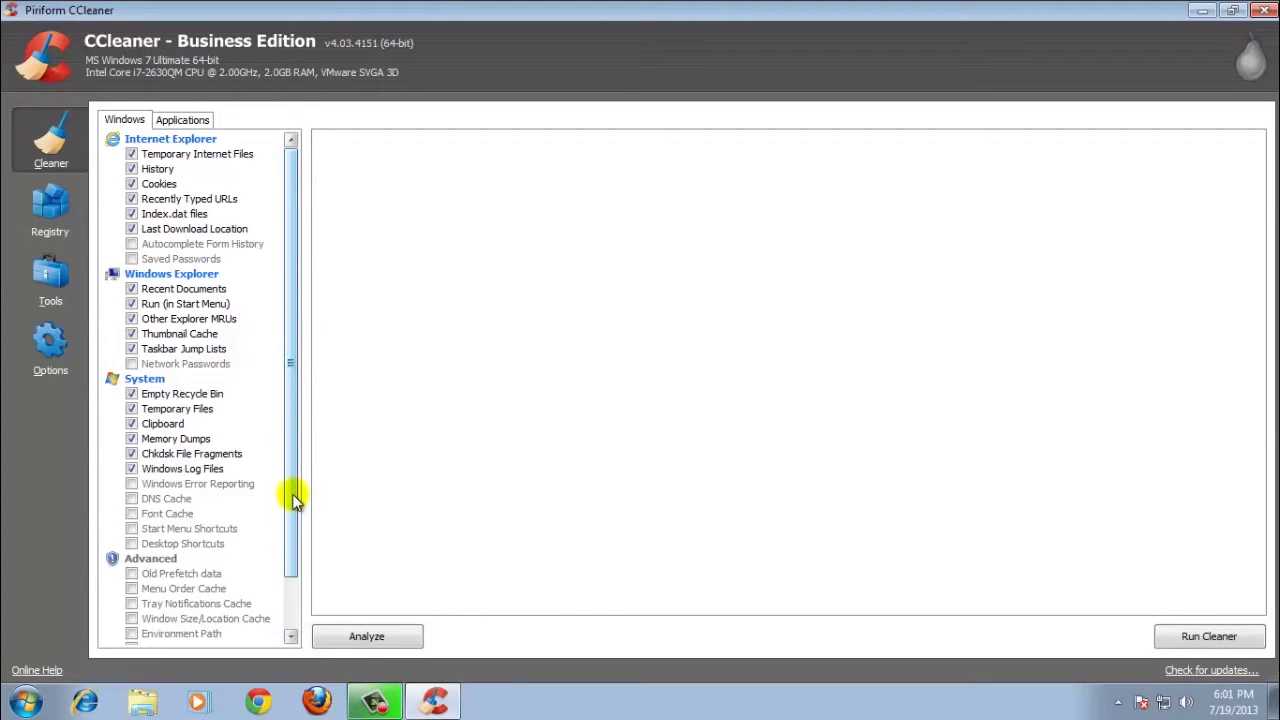
left_click(190, 121)
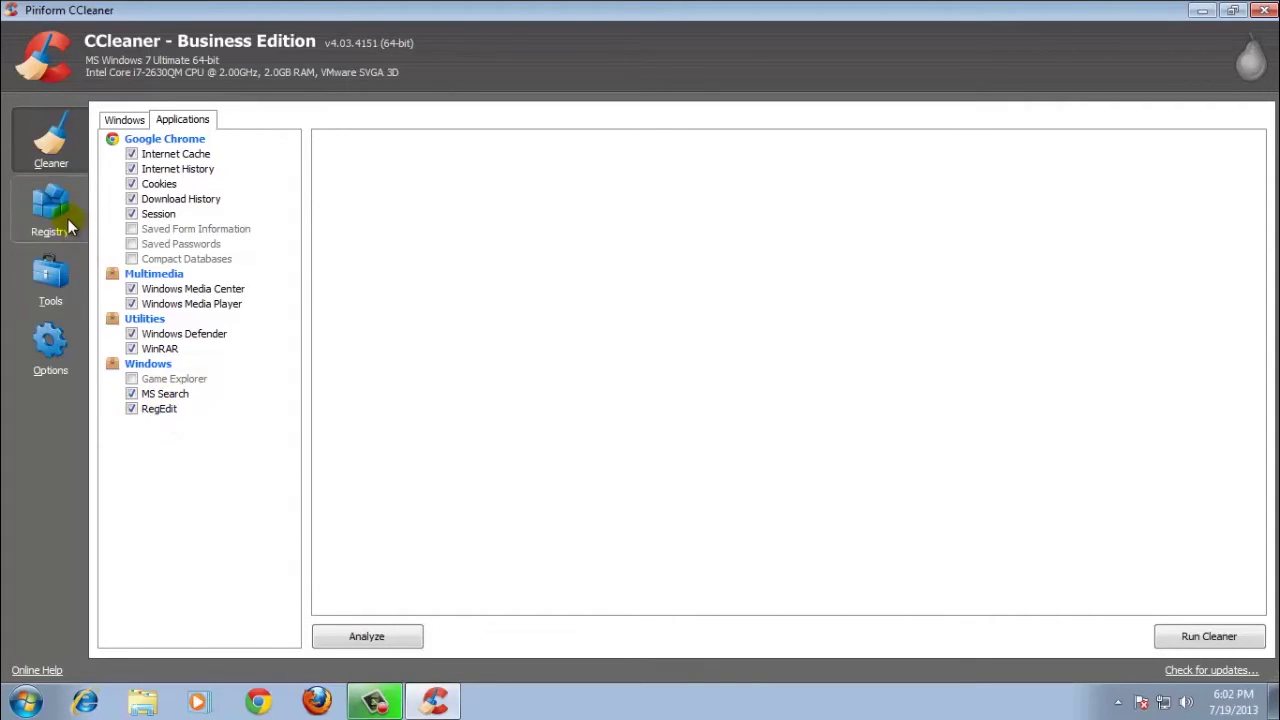
left_click(121, 121)
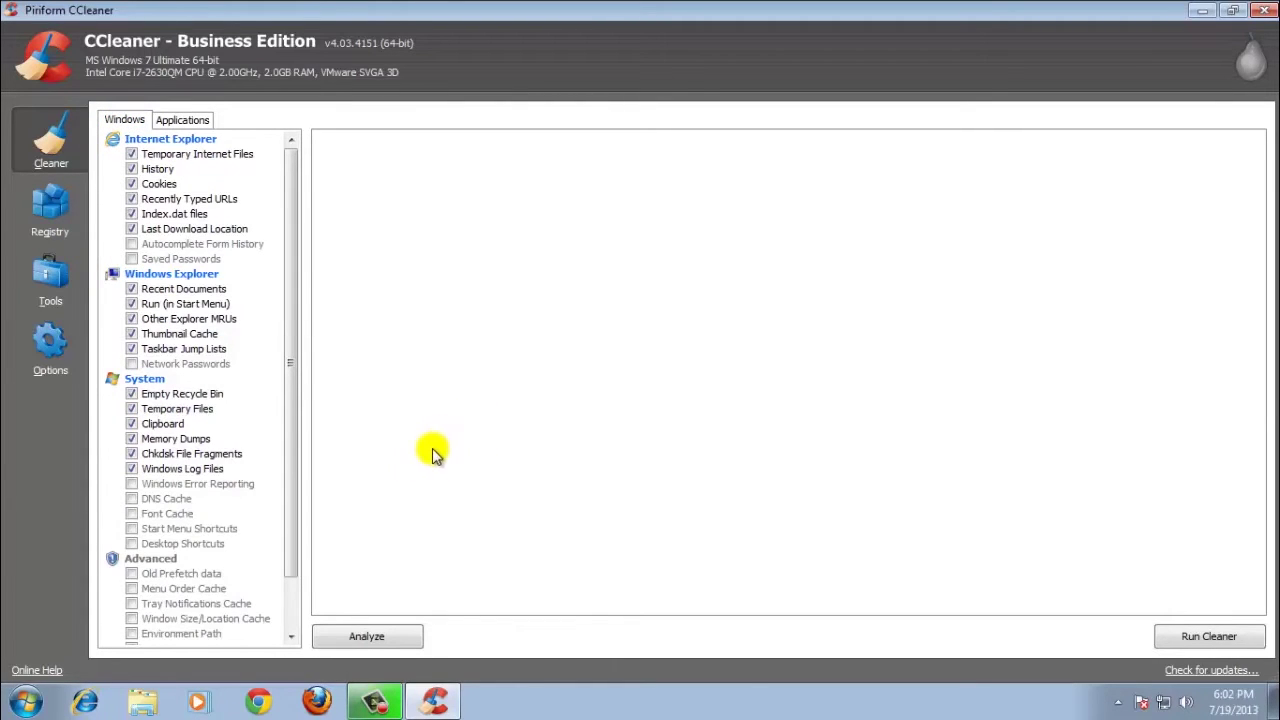
Analyze the system with the selected cleaning options and examine the analysis summary
left_click(399, 640)
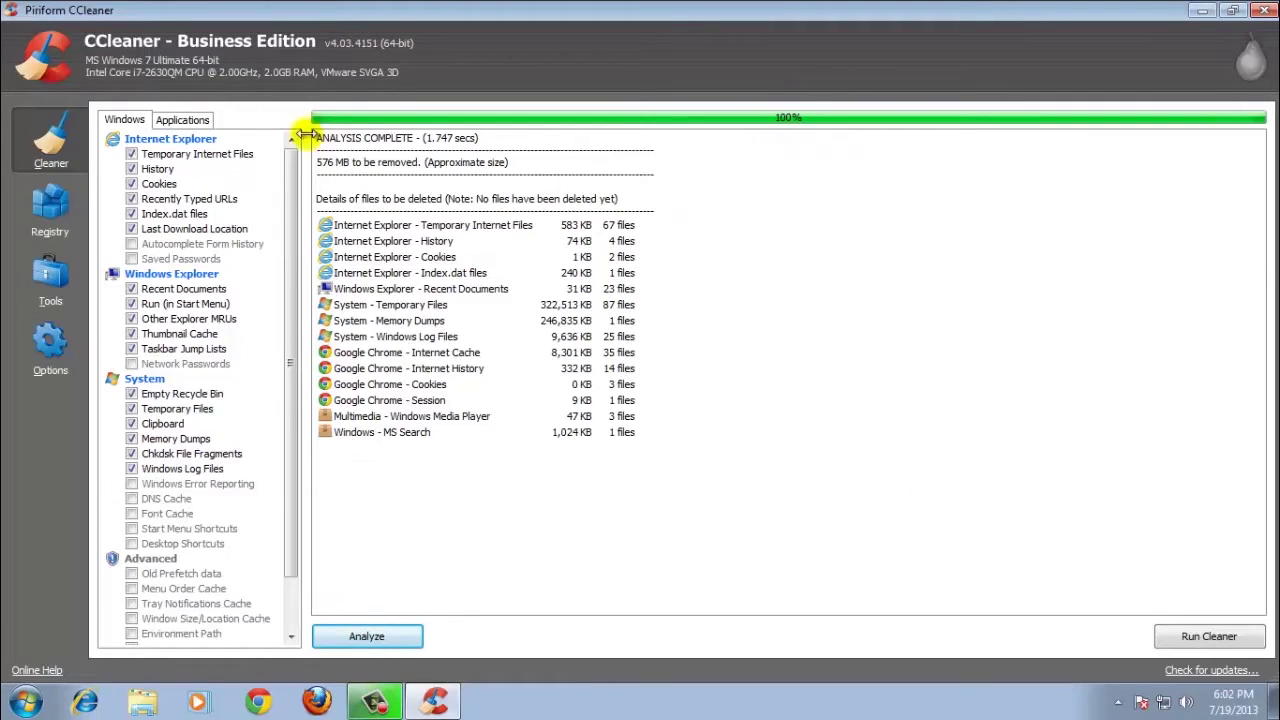
left_click_drag(320, 140, 508, 140)
left_click(510, 142)
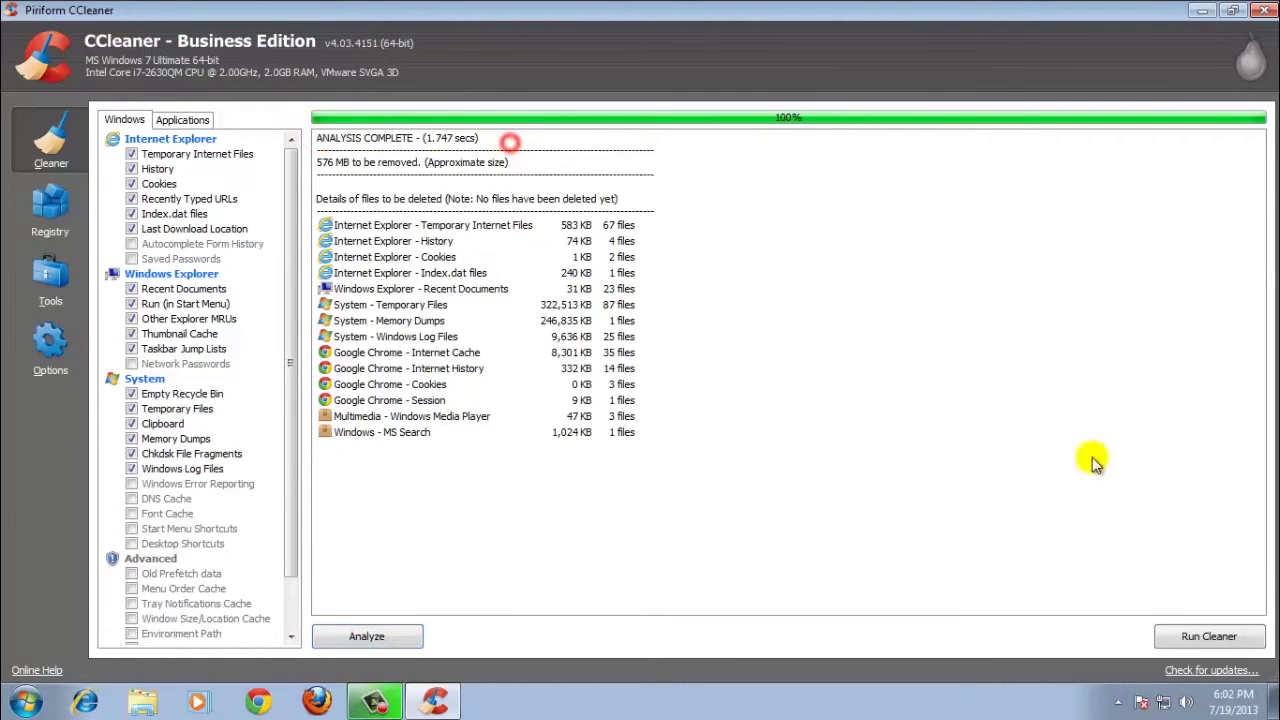
Run the cleaner, approving permanent deletion of the analyzed files, and check how much was removed
left_click(1230, 640)
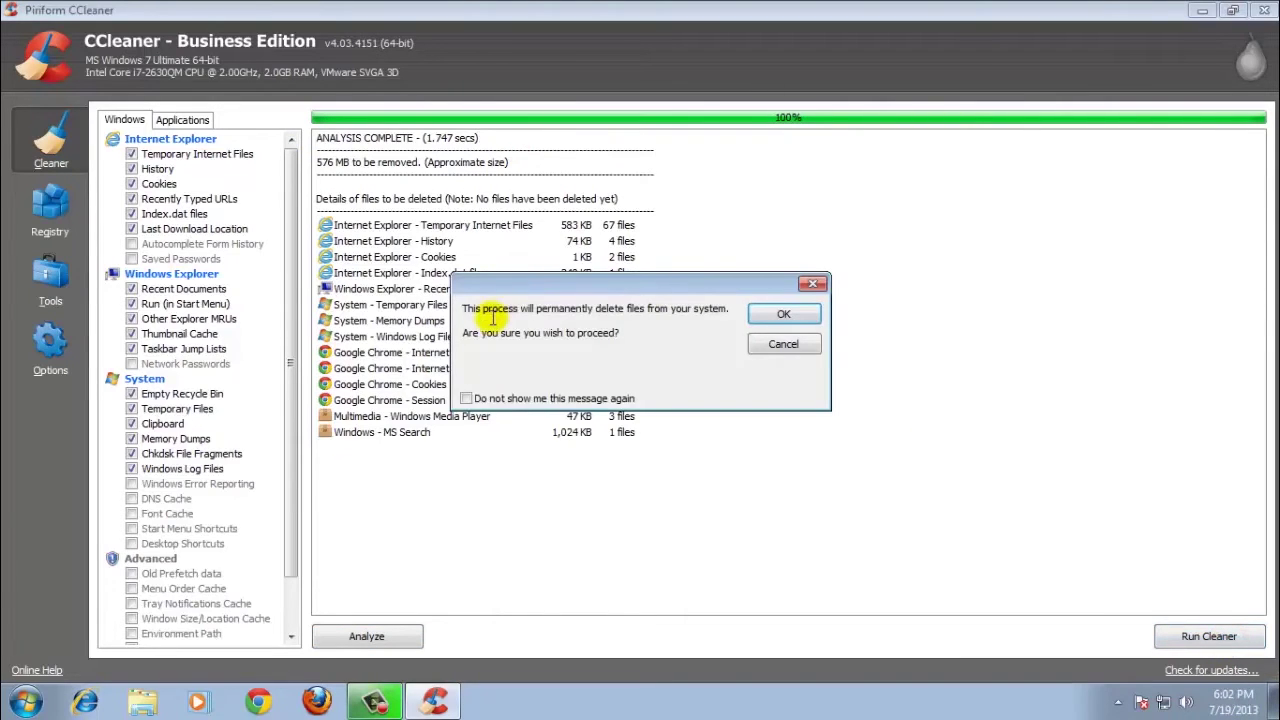
left_click(776, 316)
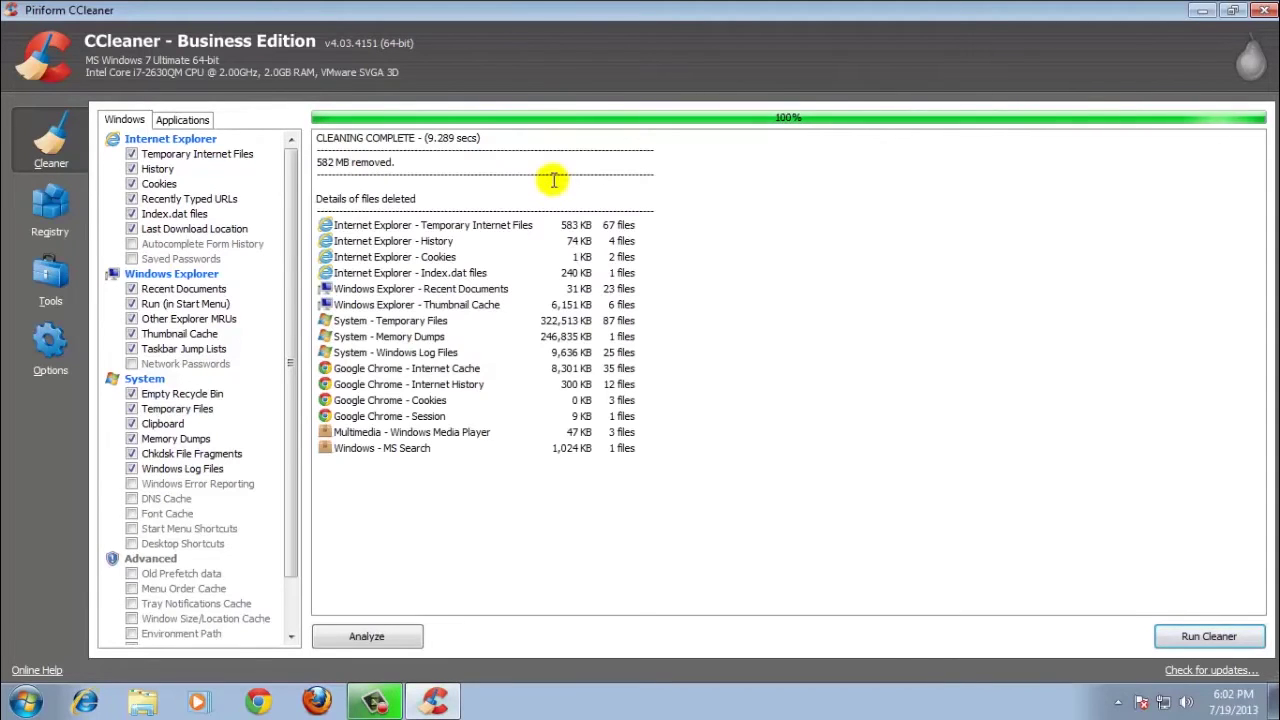
triple_click(316, 166)
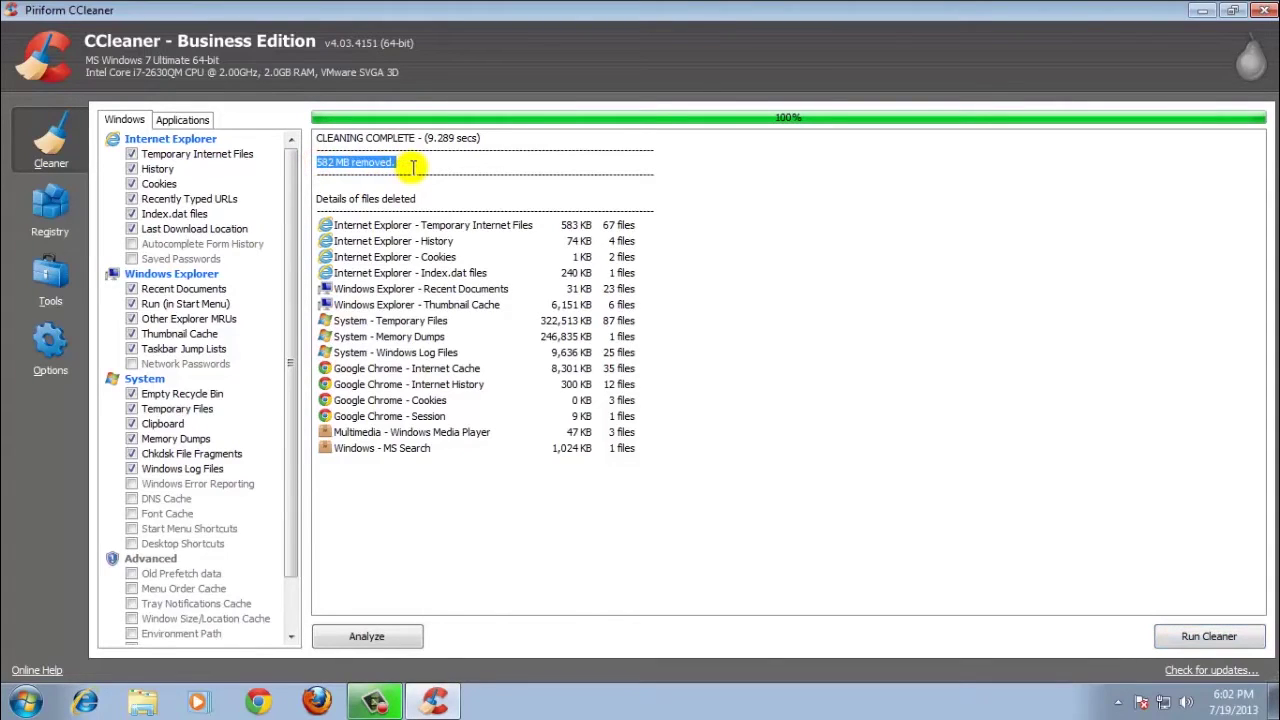
left_click(502, 194)
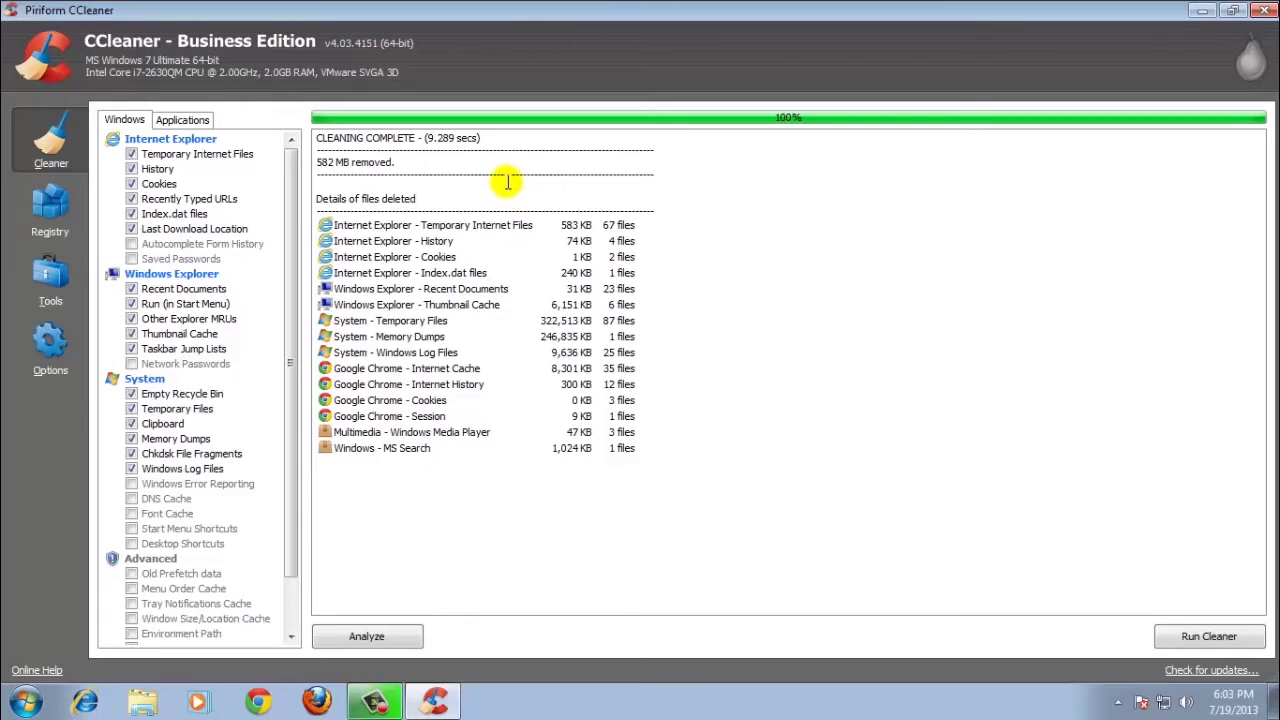
Scan the registry for issues and start fixing the selected ones, saving a backup as cc_20130719_180343 in Documents
left_click(60, 208)
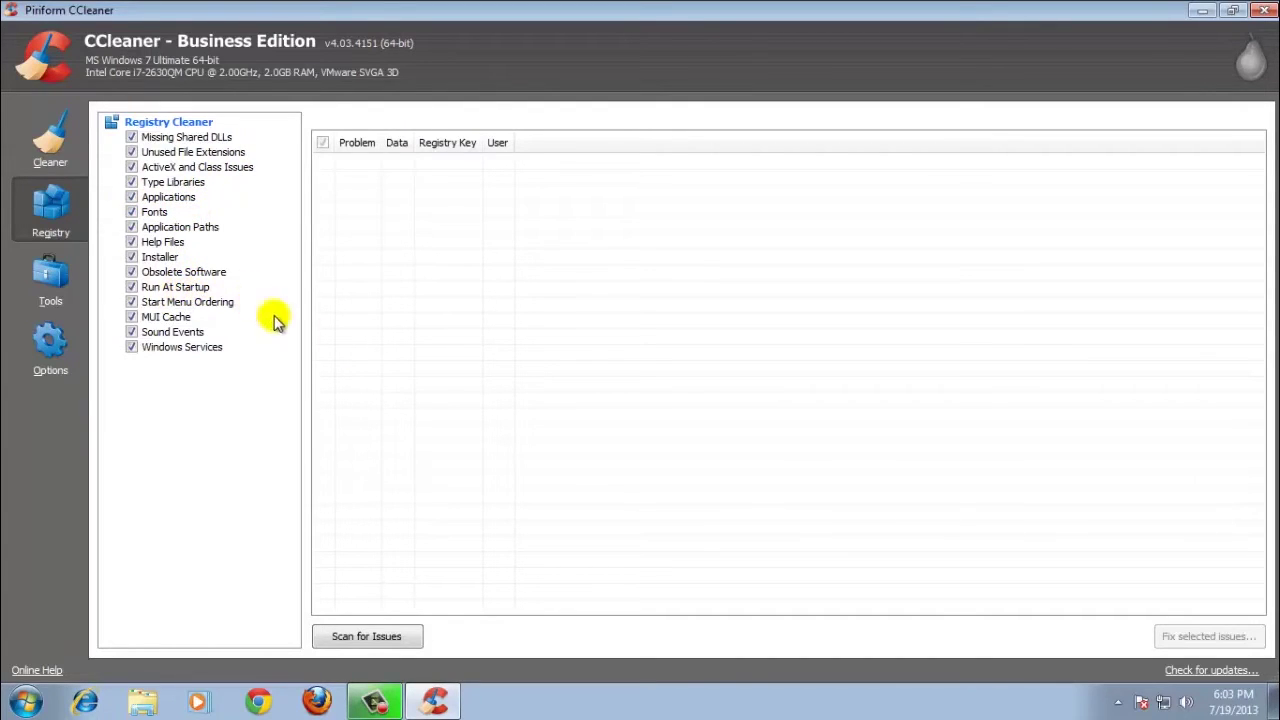
left_click(414, 642)
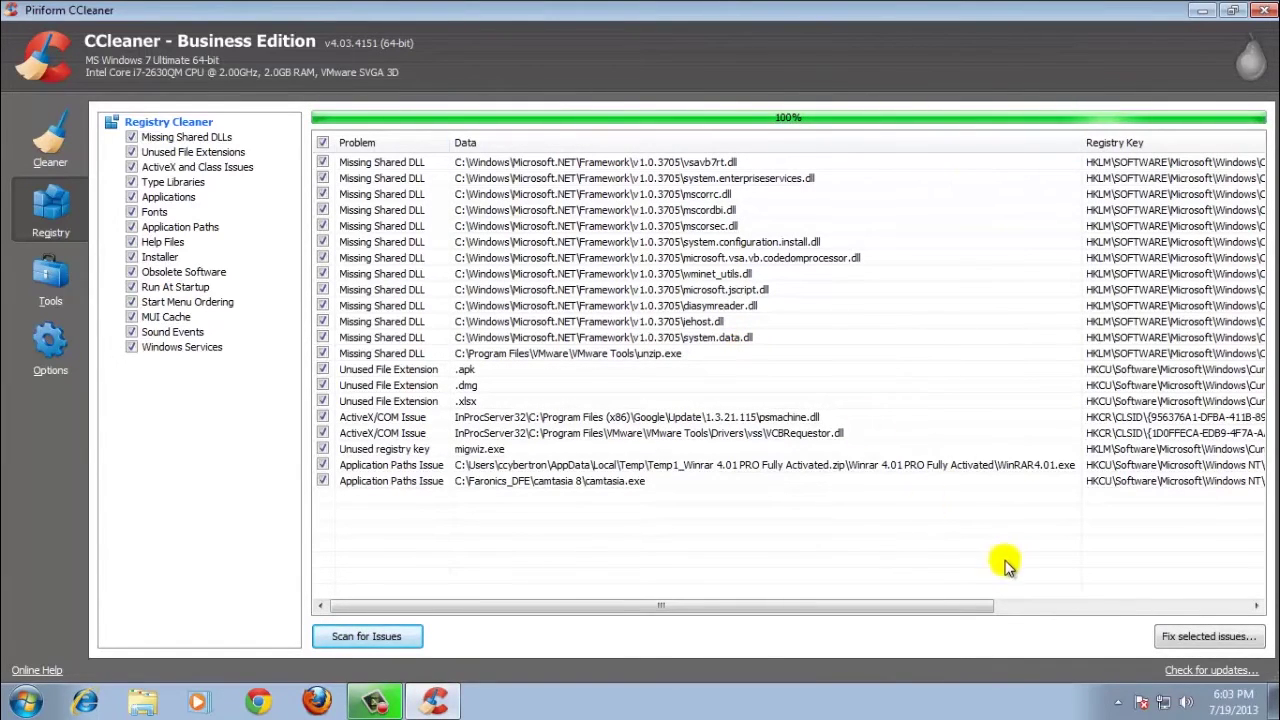
left_click(1185, 637)
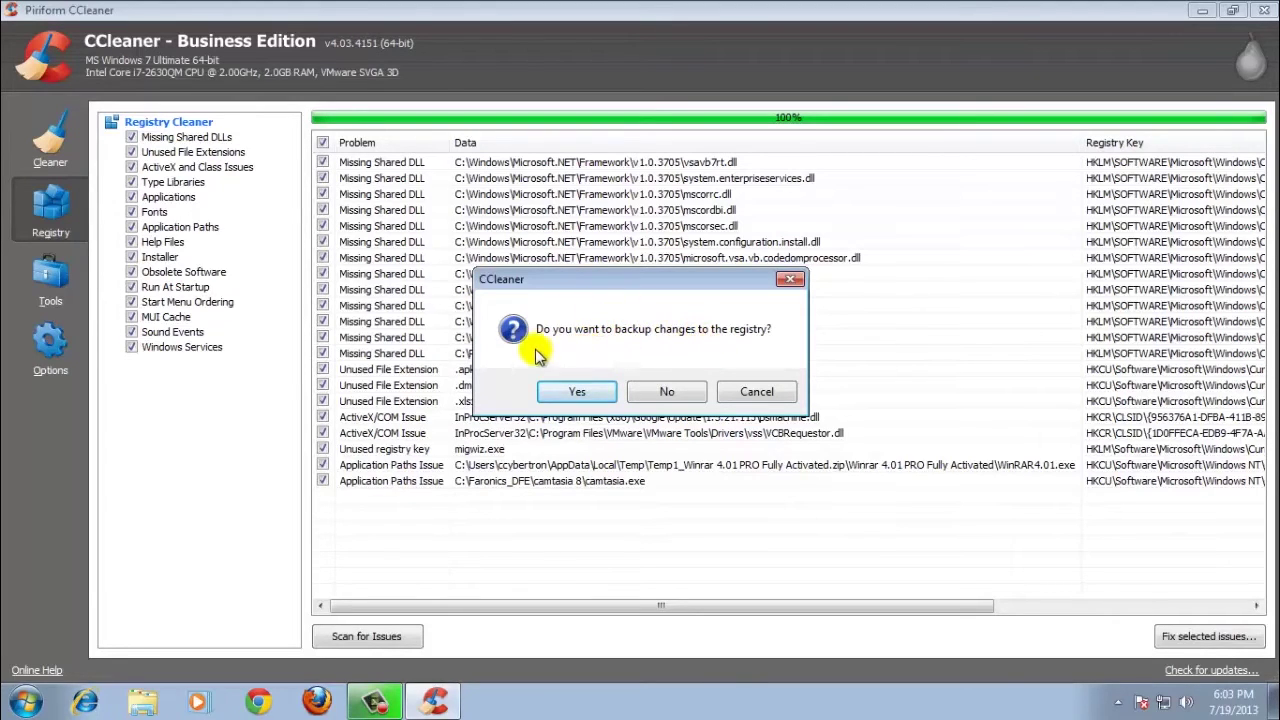
left_click(580, 391)
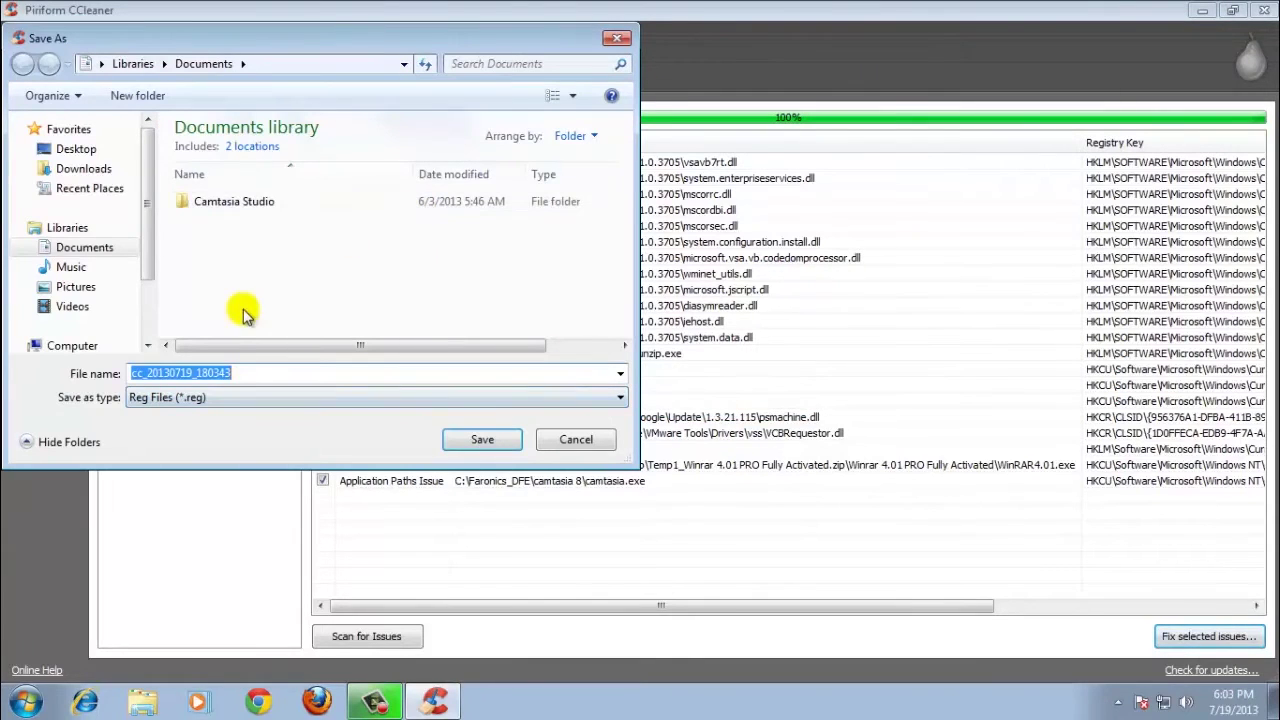
left_click(485, 441)
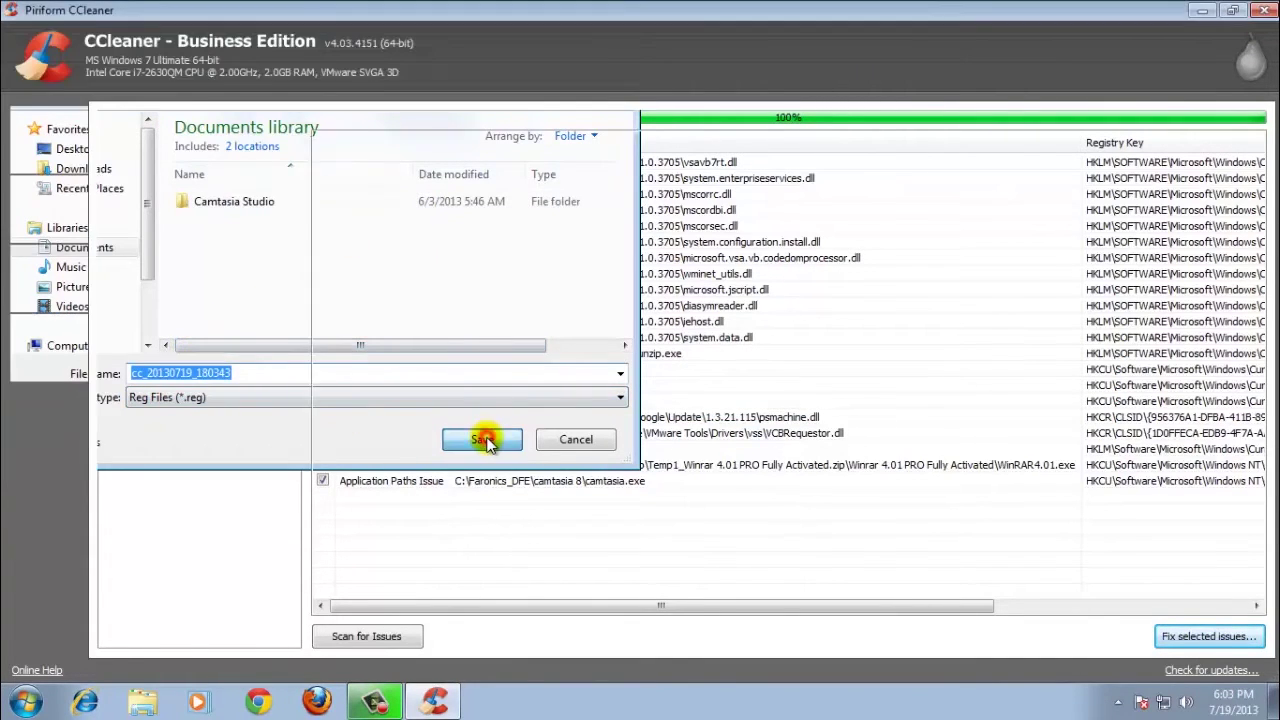
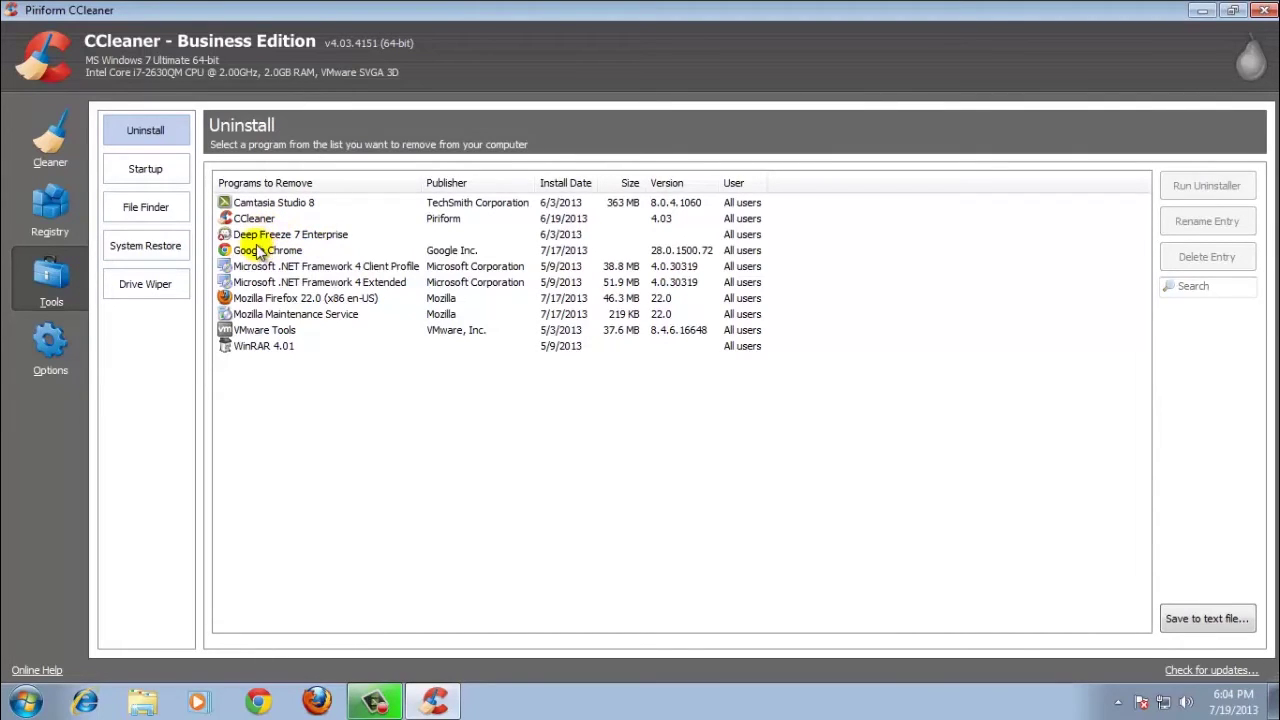
Review the startup entries for Windows, Internet Explorer, Google Chrome, scheduled tasks and the context menu
left_click(145, 171)
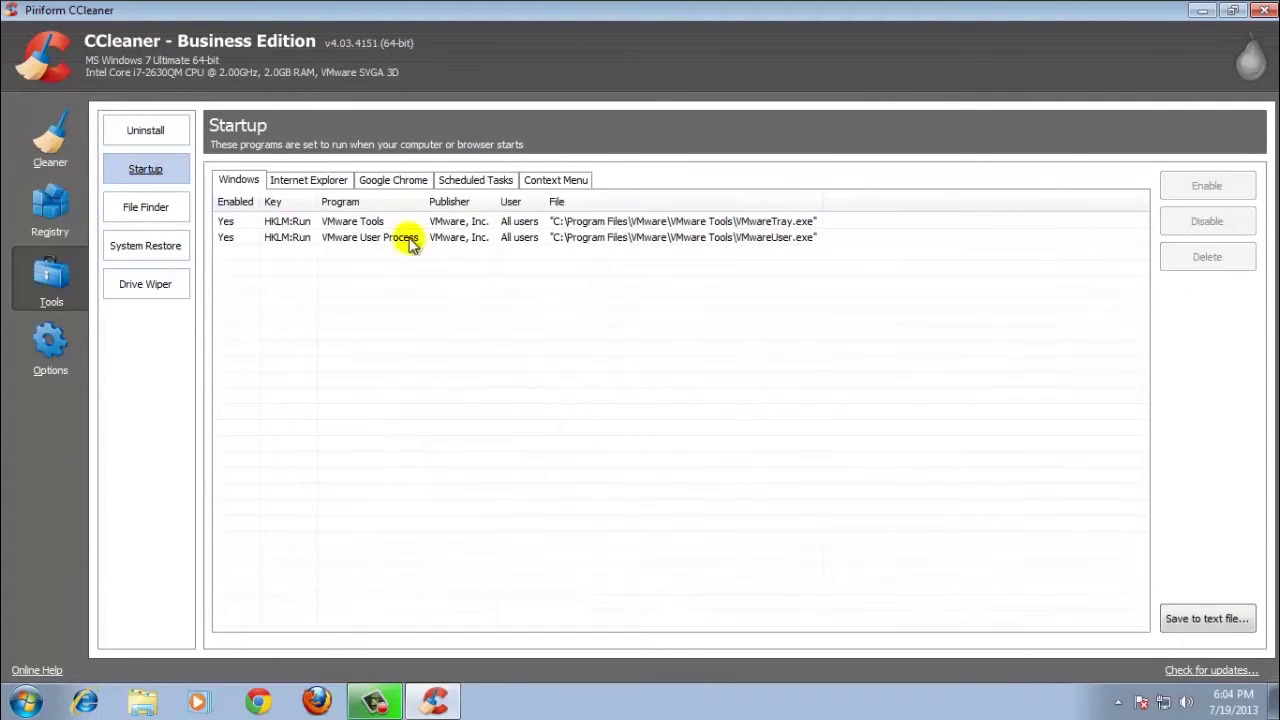
left_click(326, 180)
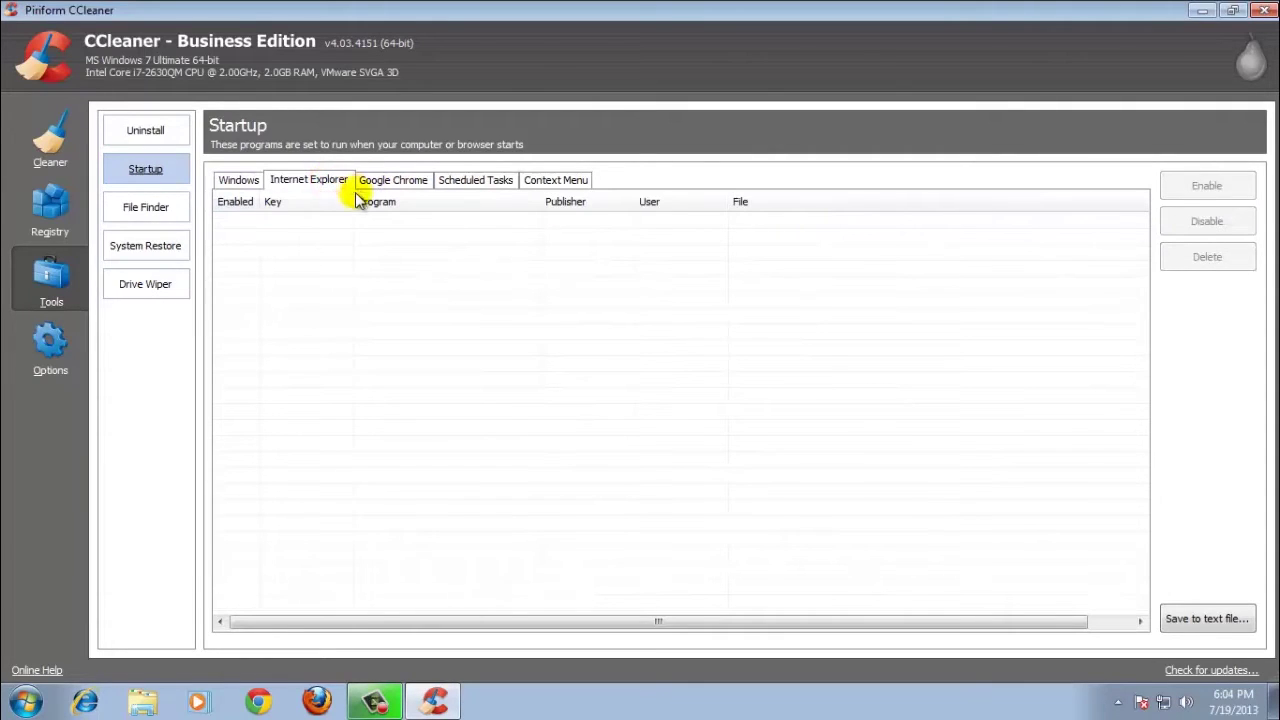
left_click(402, 180)
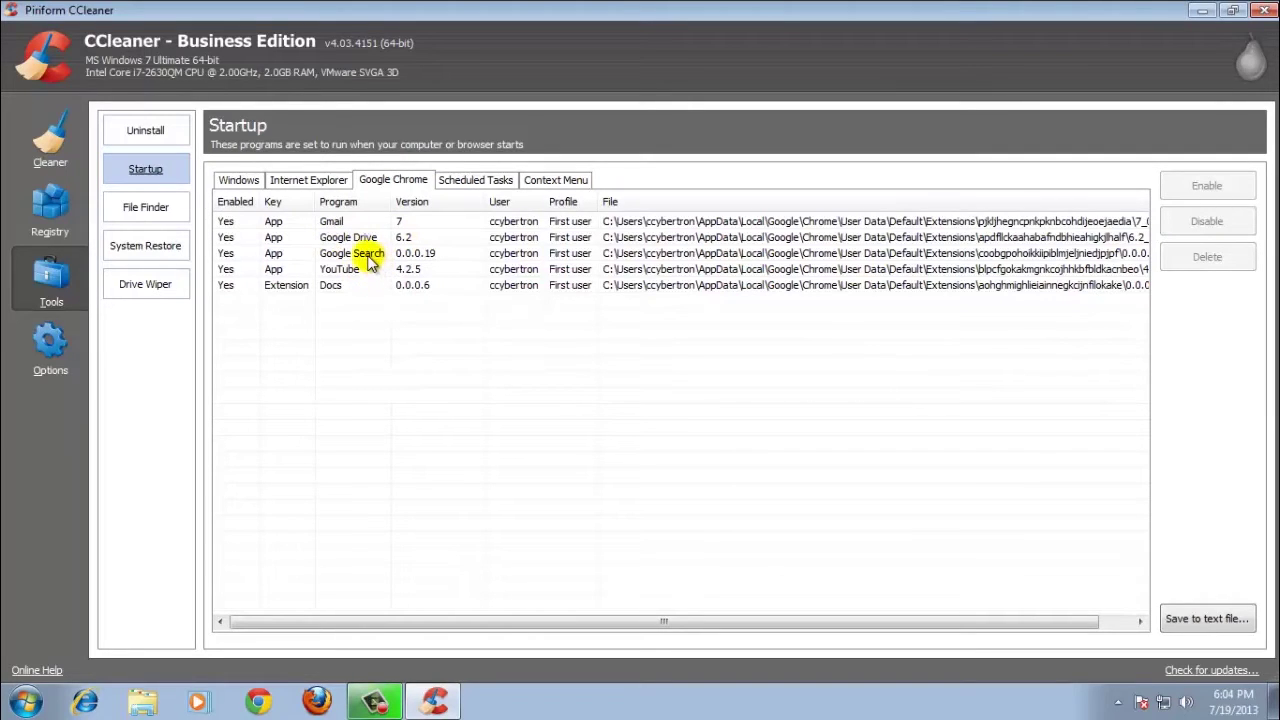
left_click(470, 180)
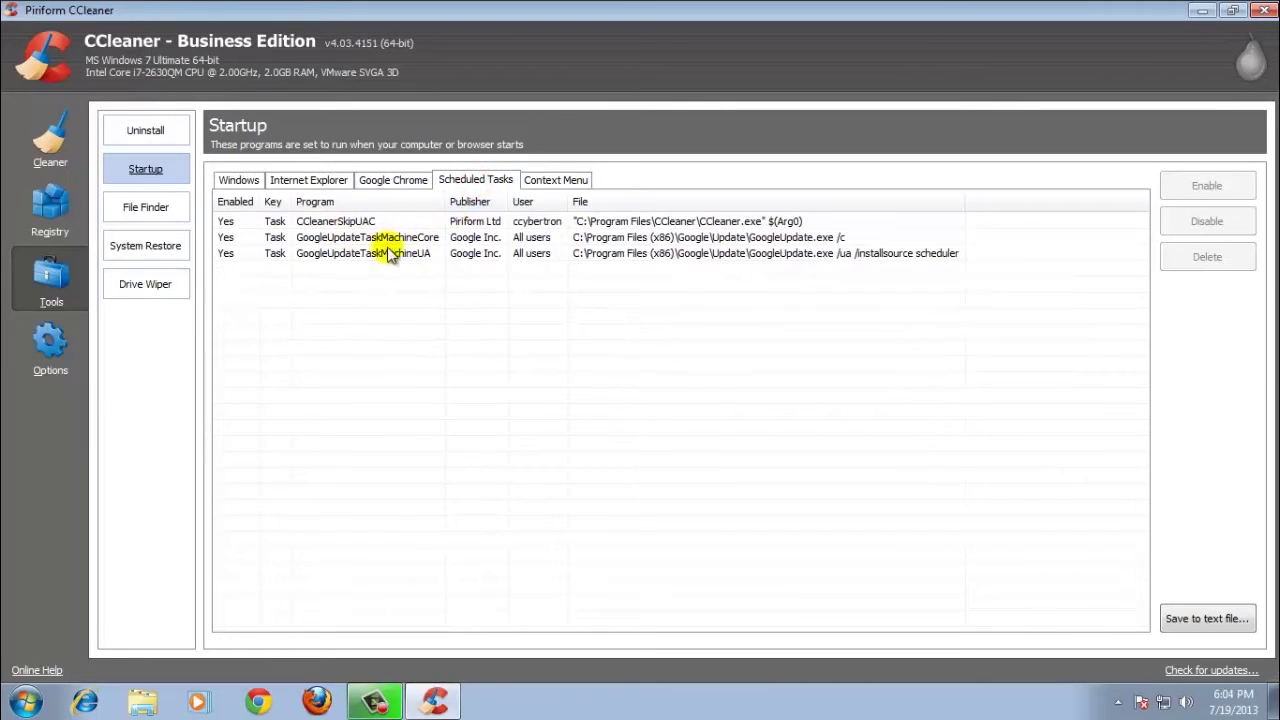
left_click(560, 181)
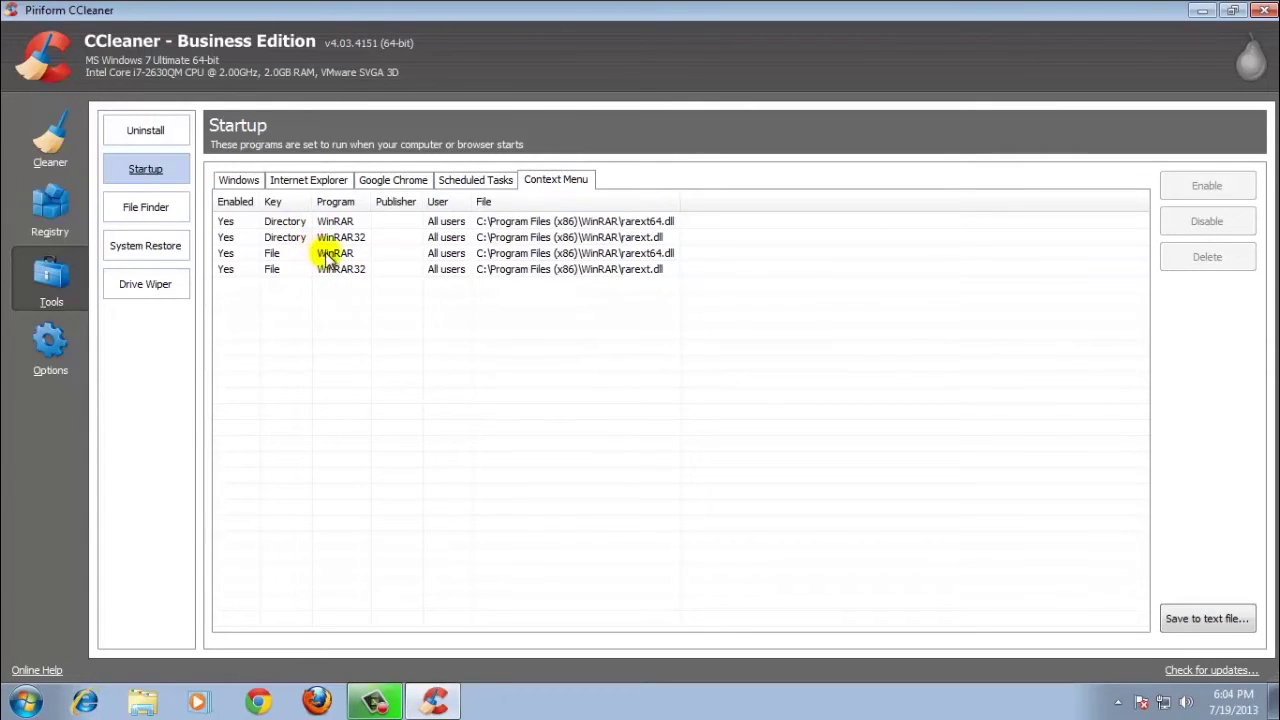
Examine the context menus of the taskbar, the desktop and the CCleaner.Business.Edition.4.03.4151 folder, and return to CCleaner
right_click(659, 704)
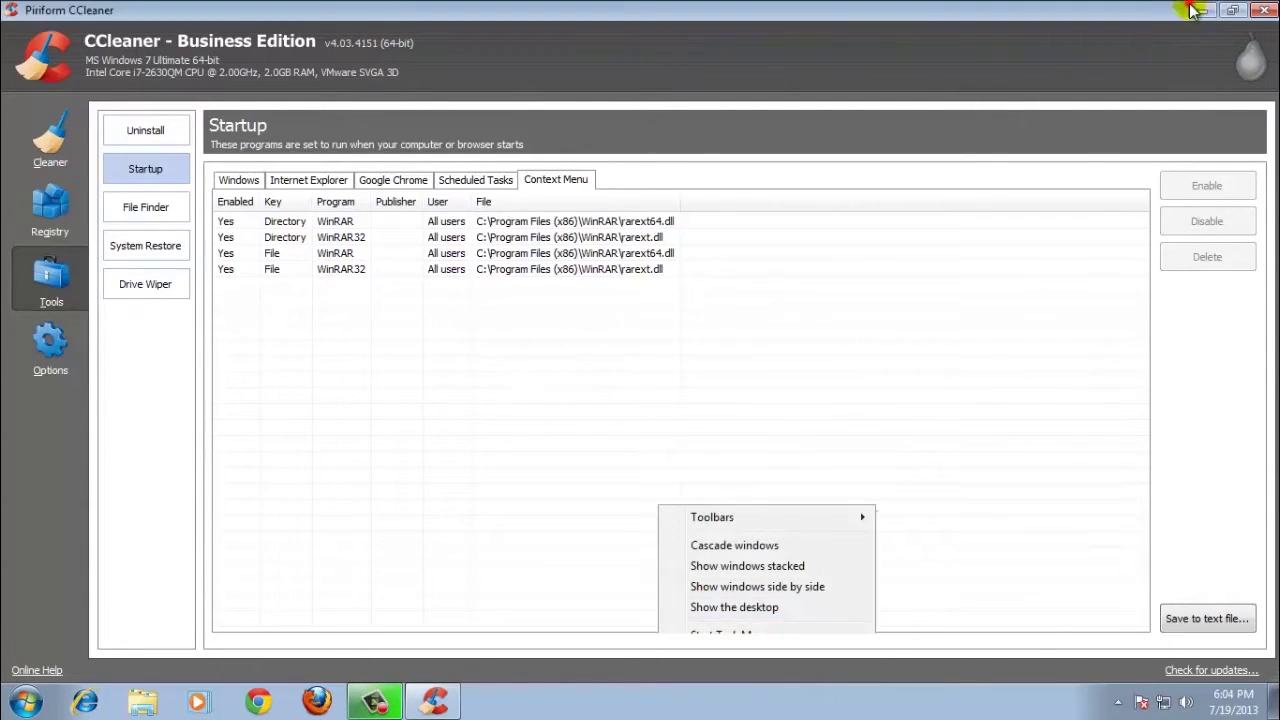
left_click(1196, 10)
right_click(500, 124)
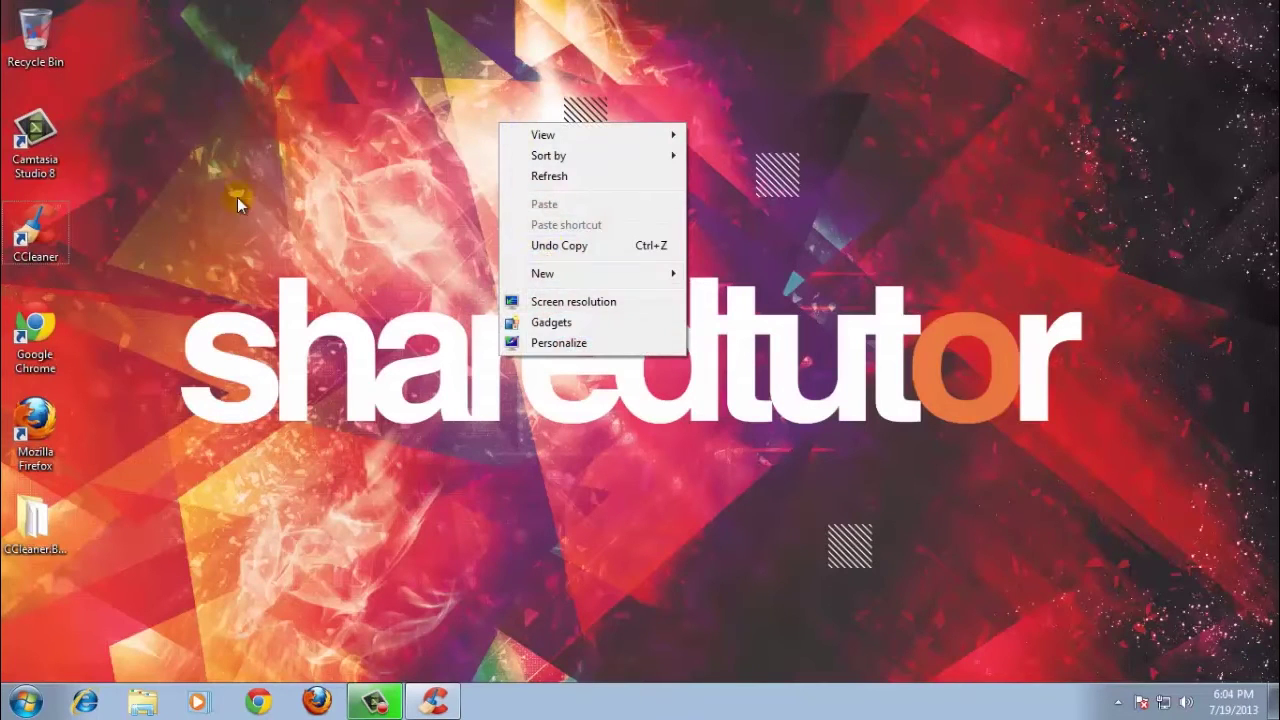
left_click(303, 228)
right_click(40, 540)
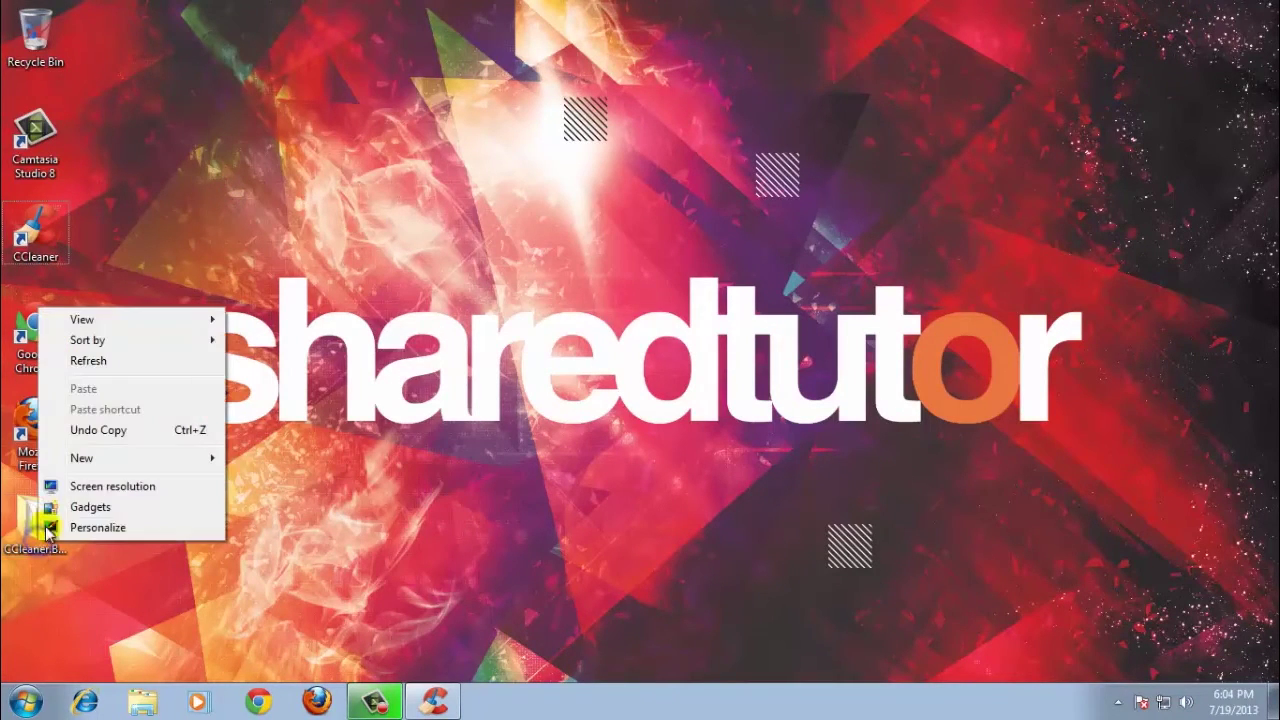
left_click(32, 525)
right_click(31, 525)
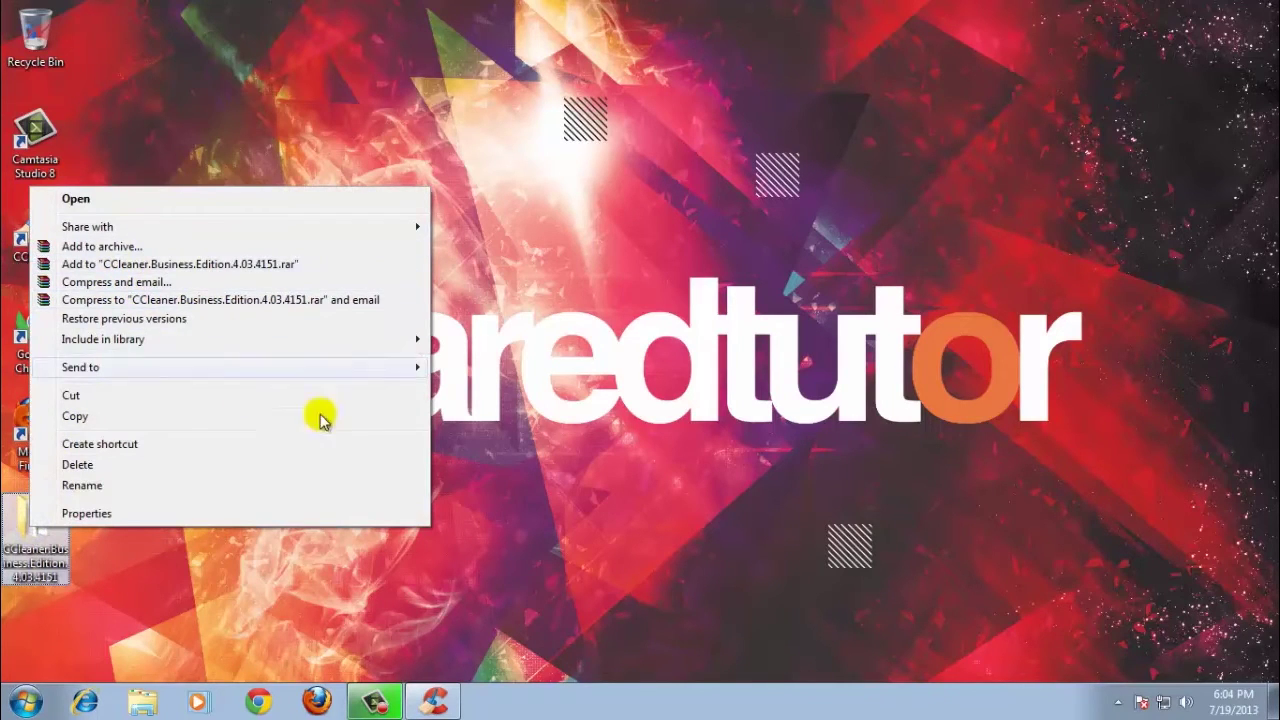
left_click(537, 350)
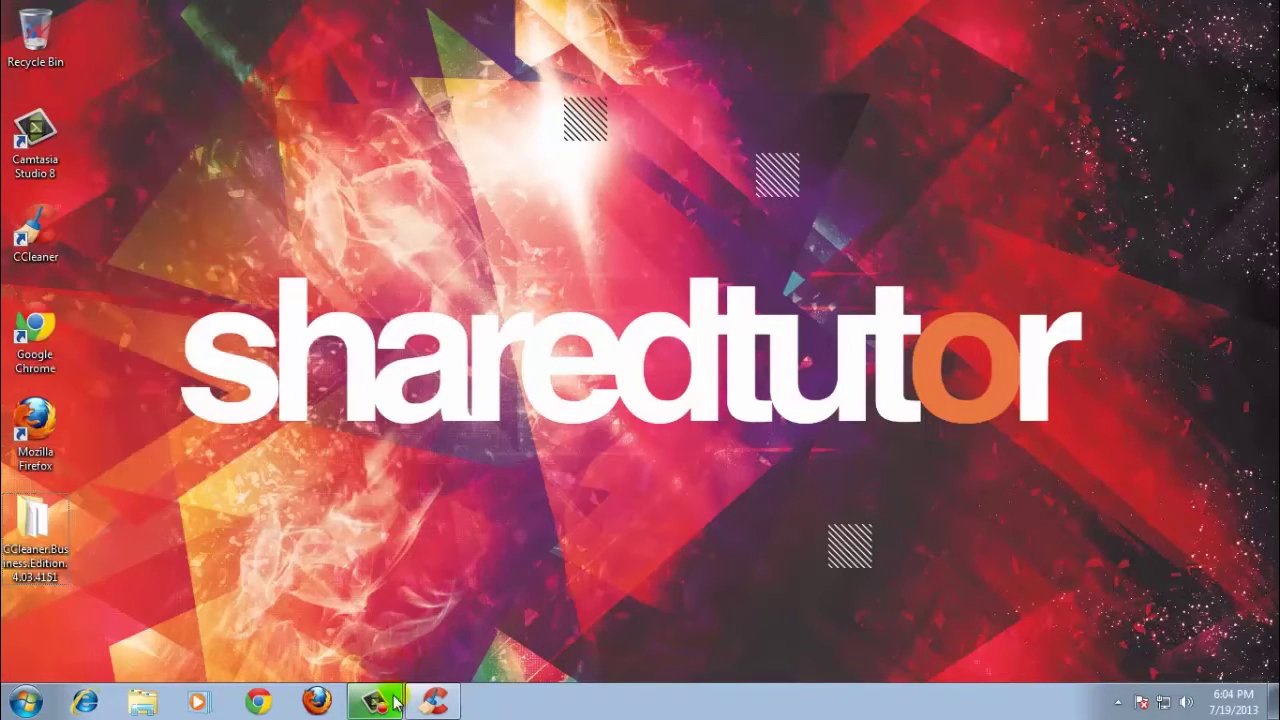
left_click(433, 701)
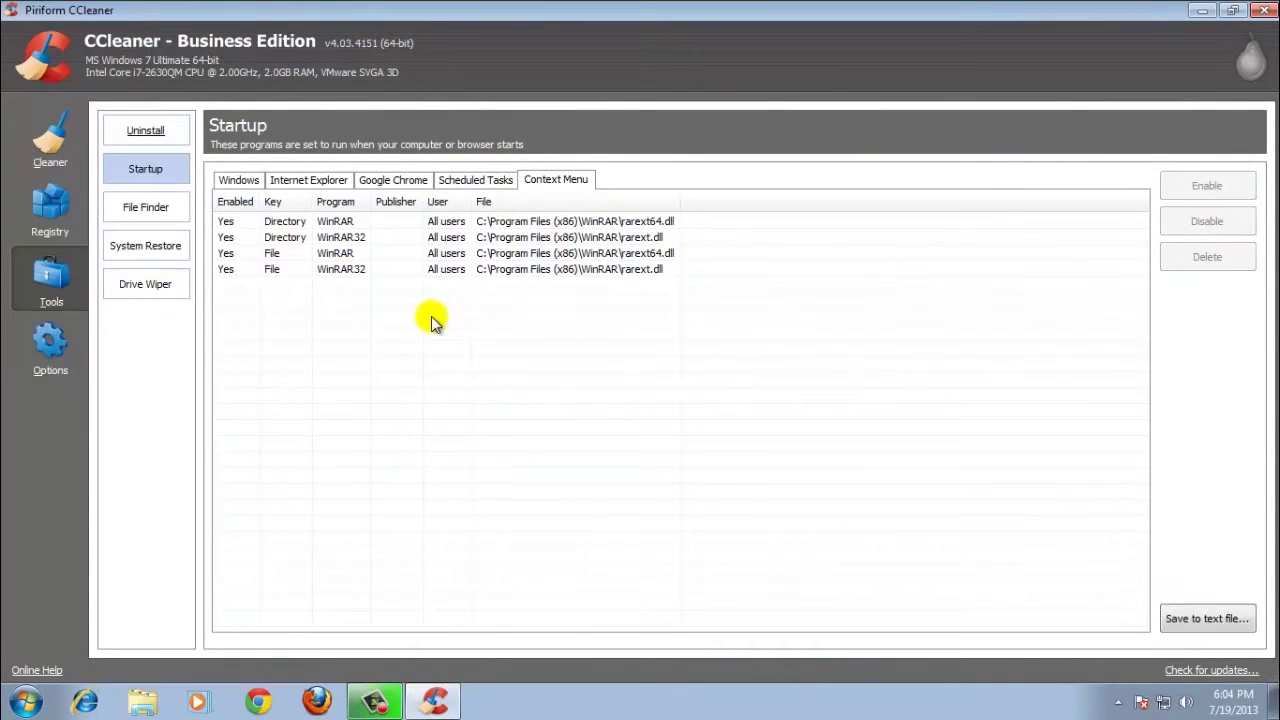
Review the File Finder, System Restore and Drive Wiper tools
left_click(149, 210)
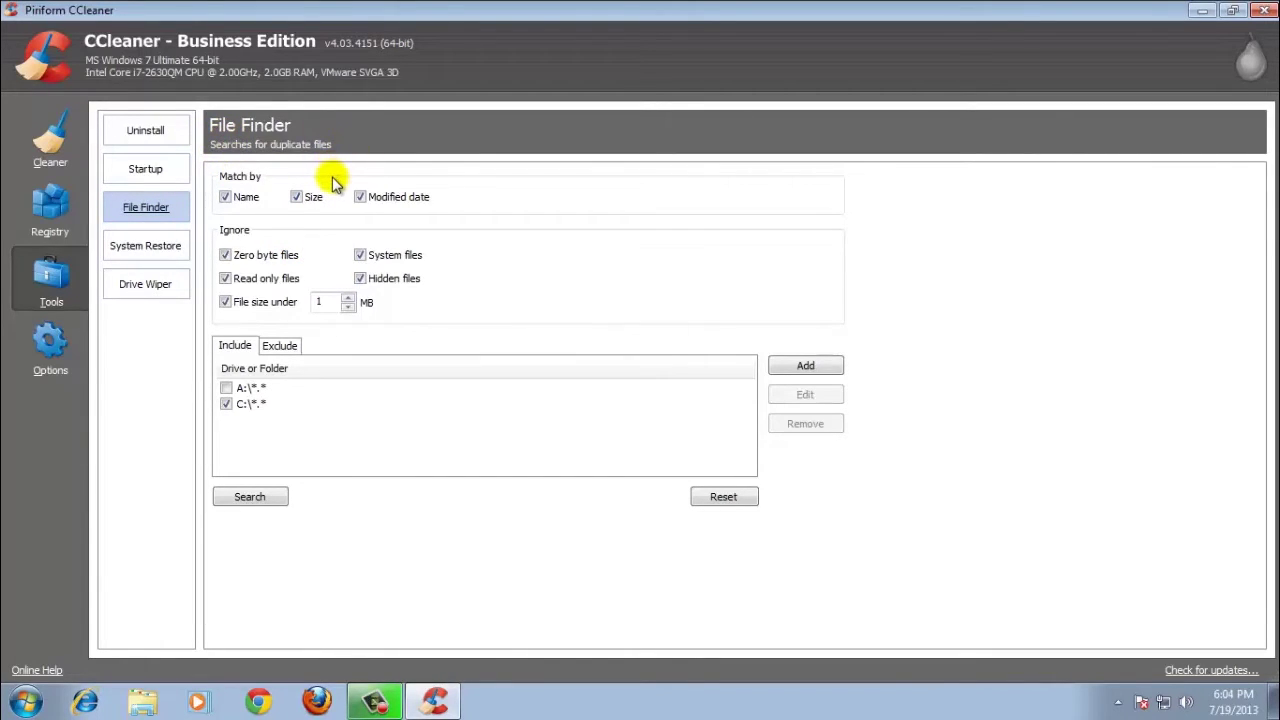
left_click(165, 244)
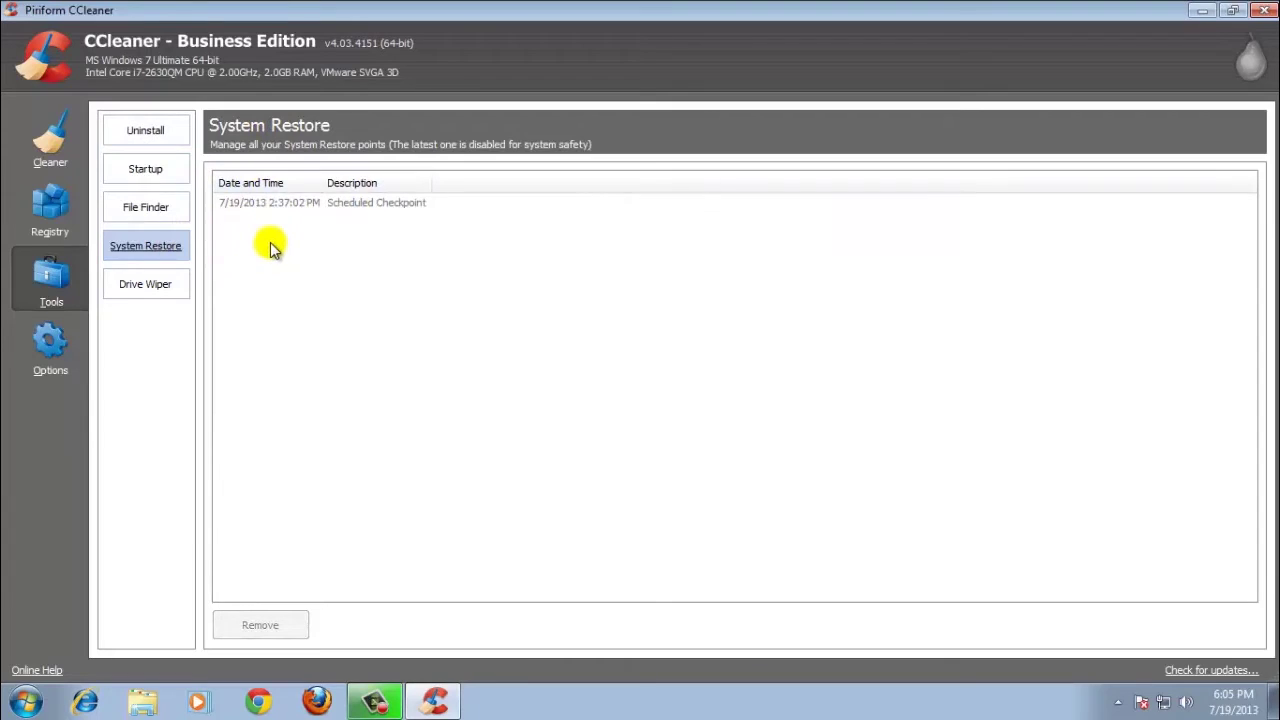
left_click(172, 286)
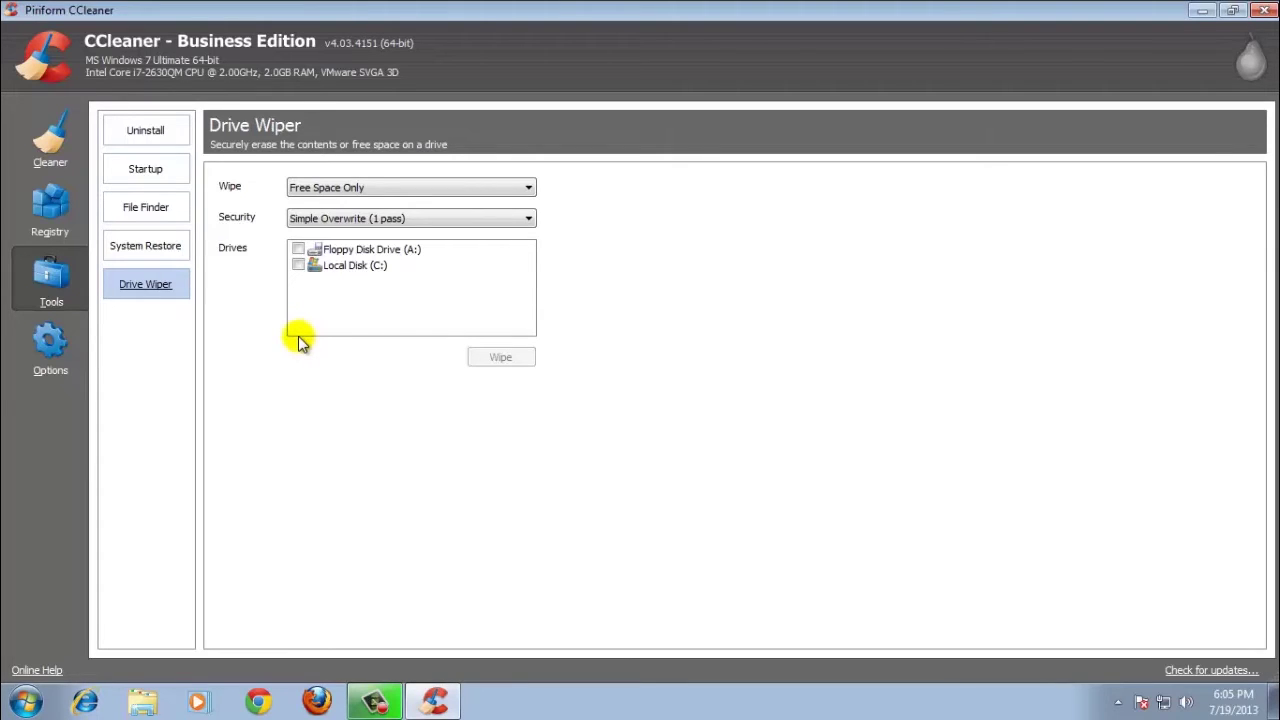
Look at CCleaner's version information and its basic settings in the program options
left_click(52, 343)
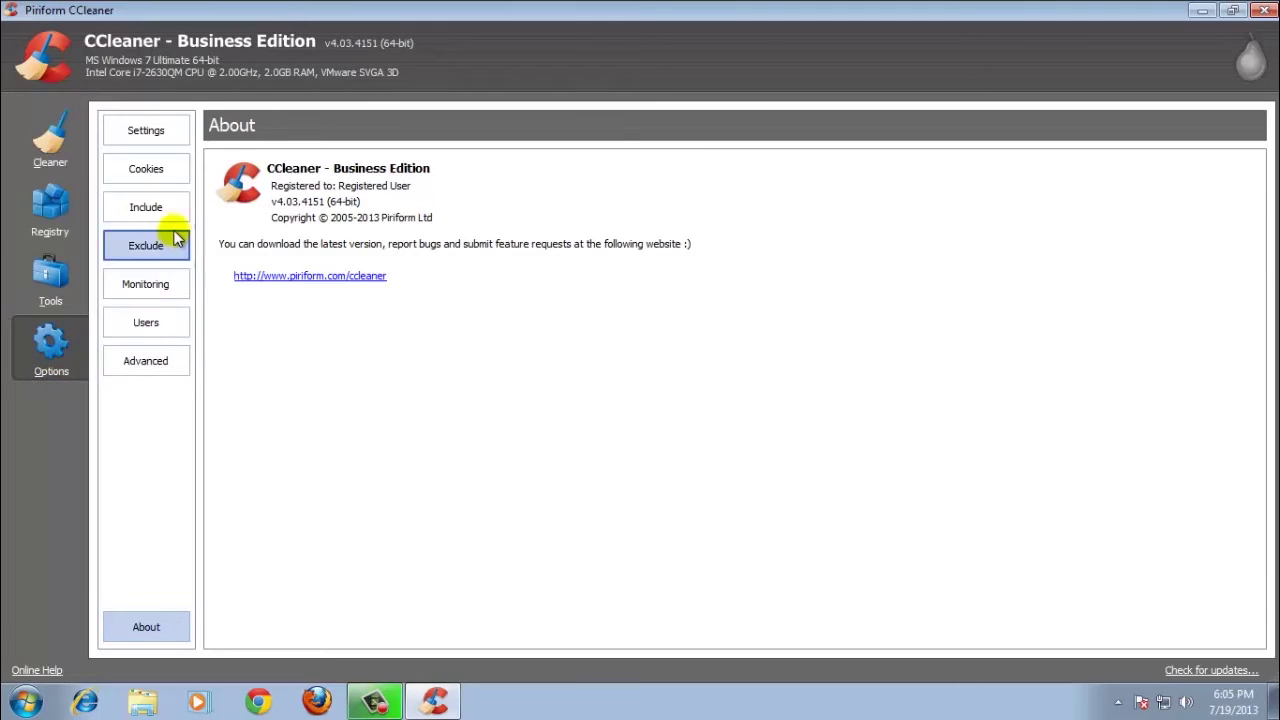
left_click(268, 182)
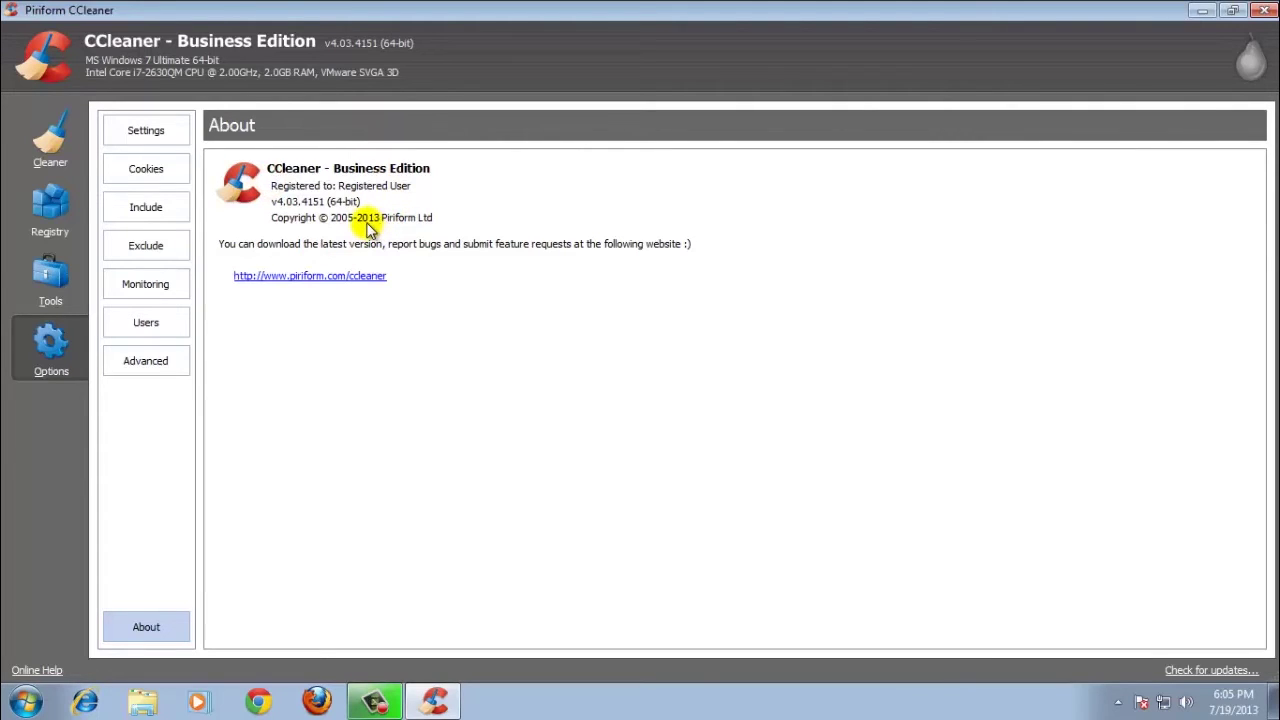
left_click(145, 133)
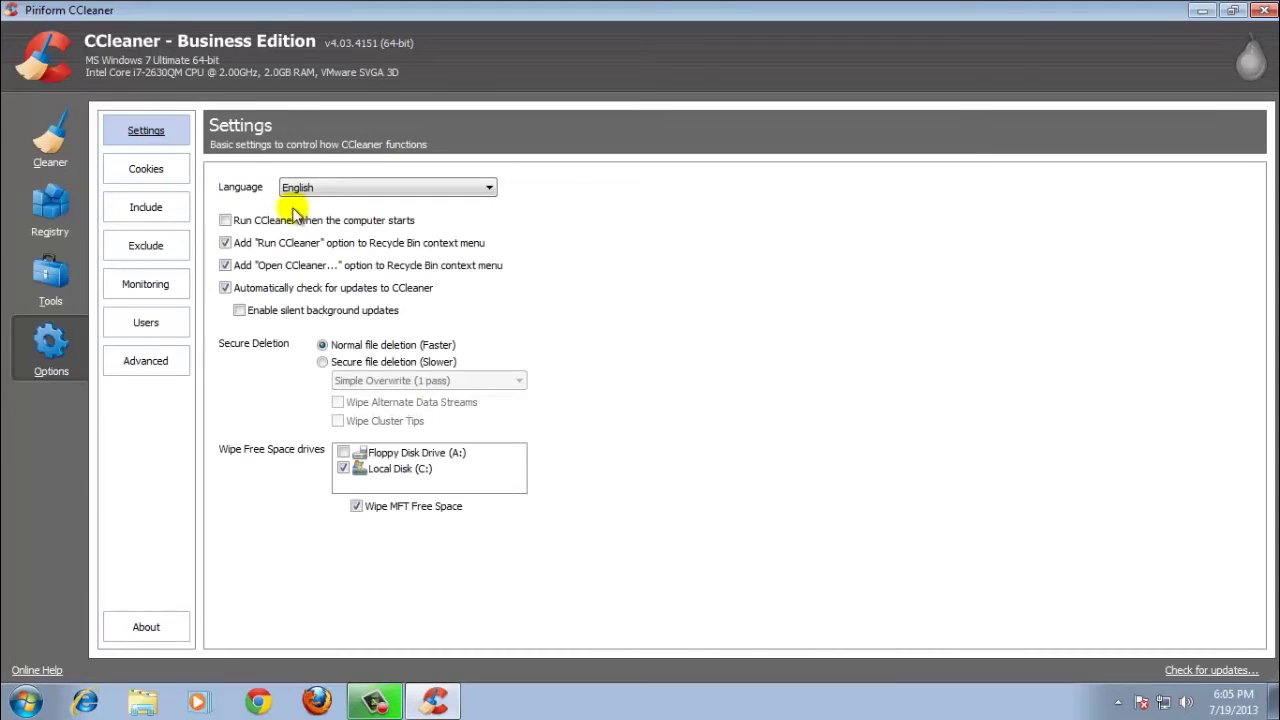
Look through the available interface languages and the lists of cookies to delete and keep
left_click(323, 190)
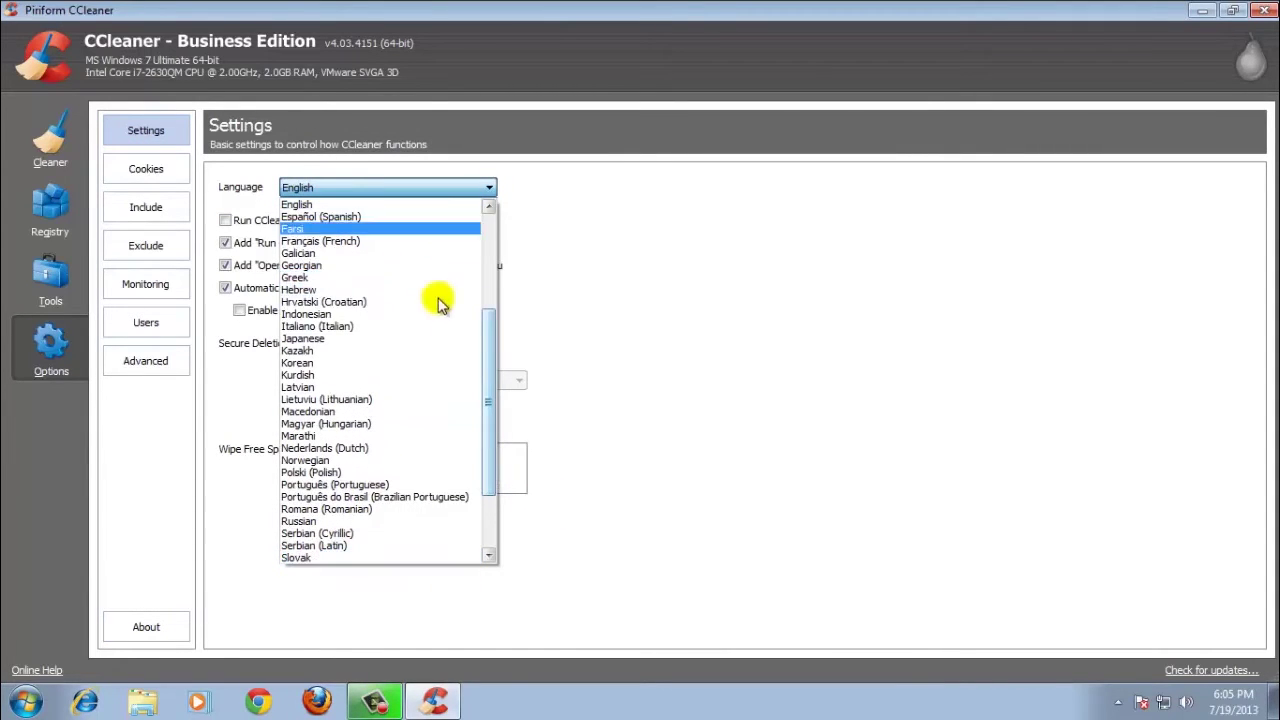
left_click(590, 190)
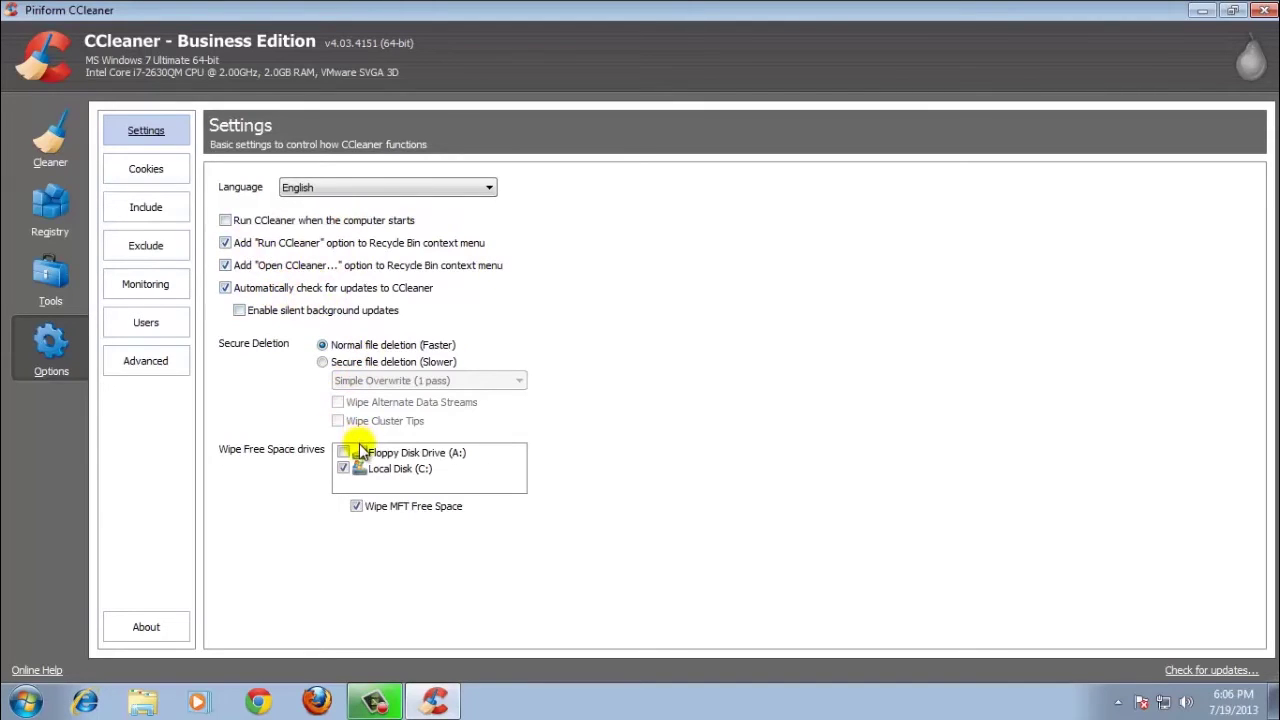
left_click(163, 166)
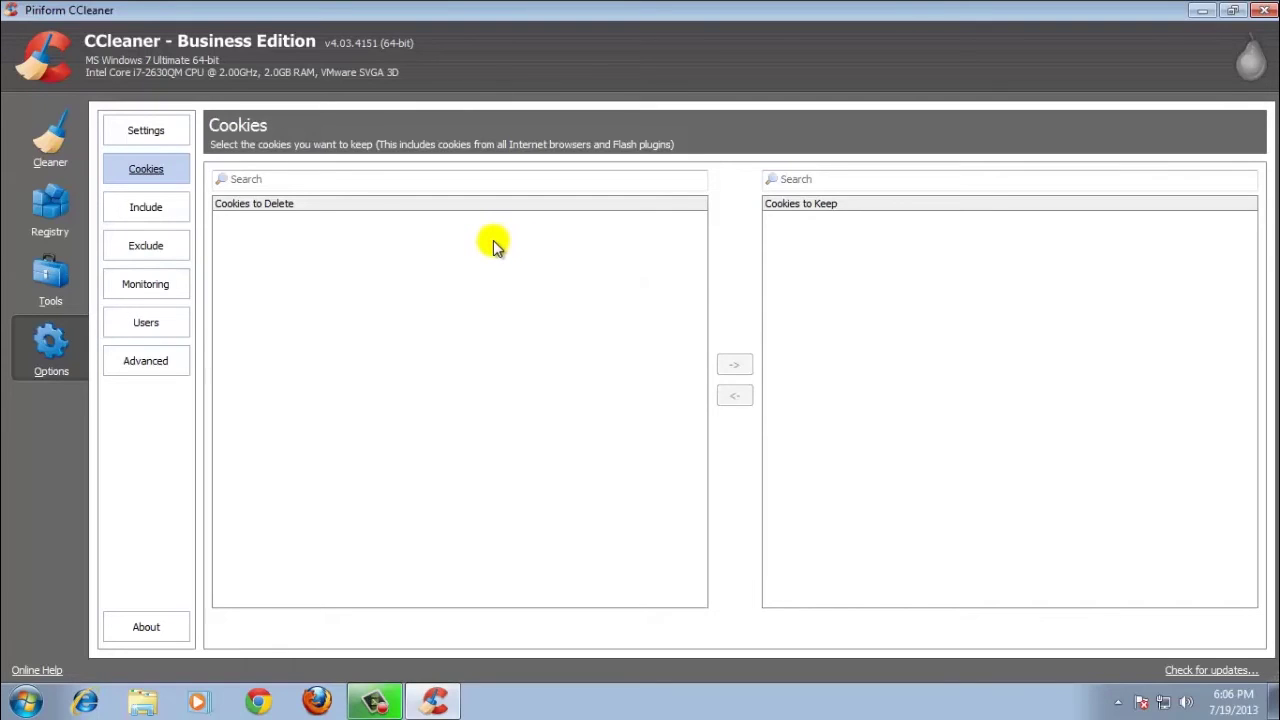
left_click(366, 182)
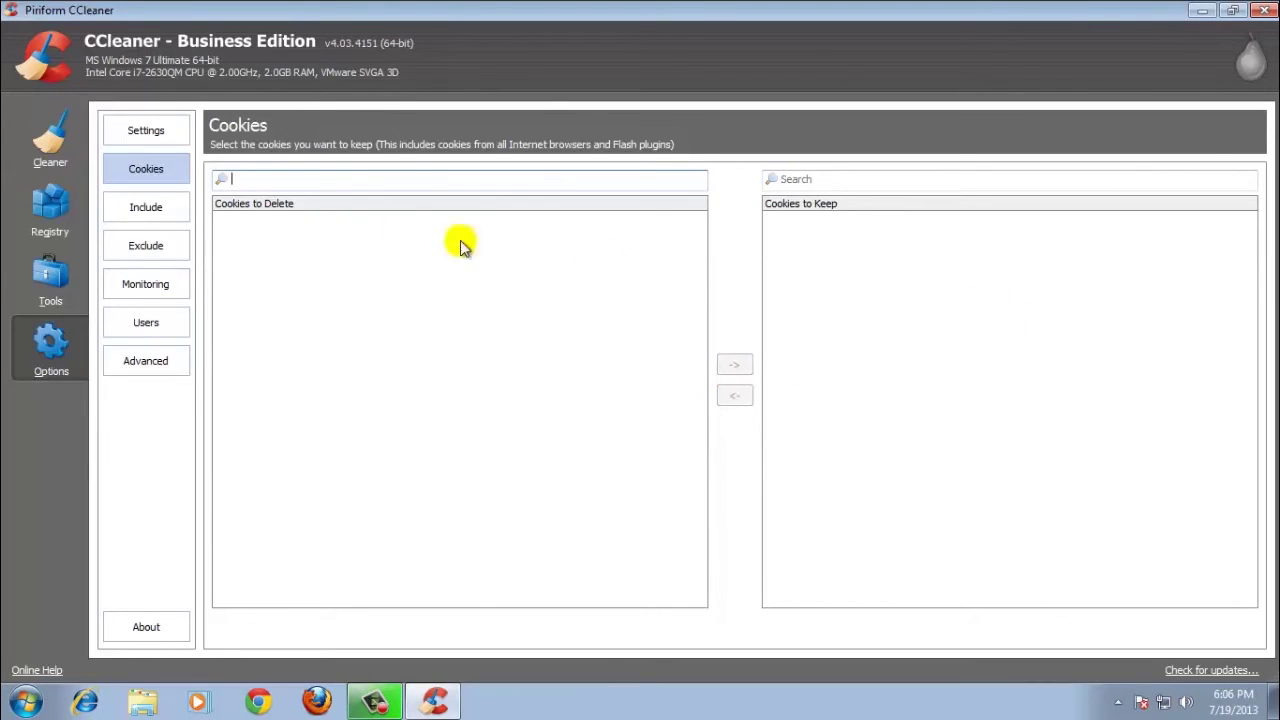
Look at the options for including a custom drive or folder in the cleaning, without adding one
left_click(158, 206)
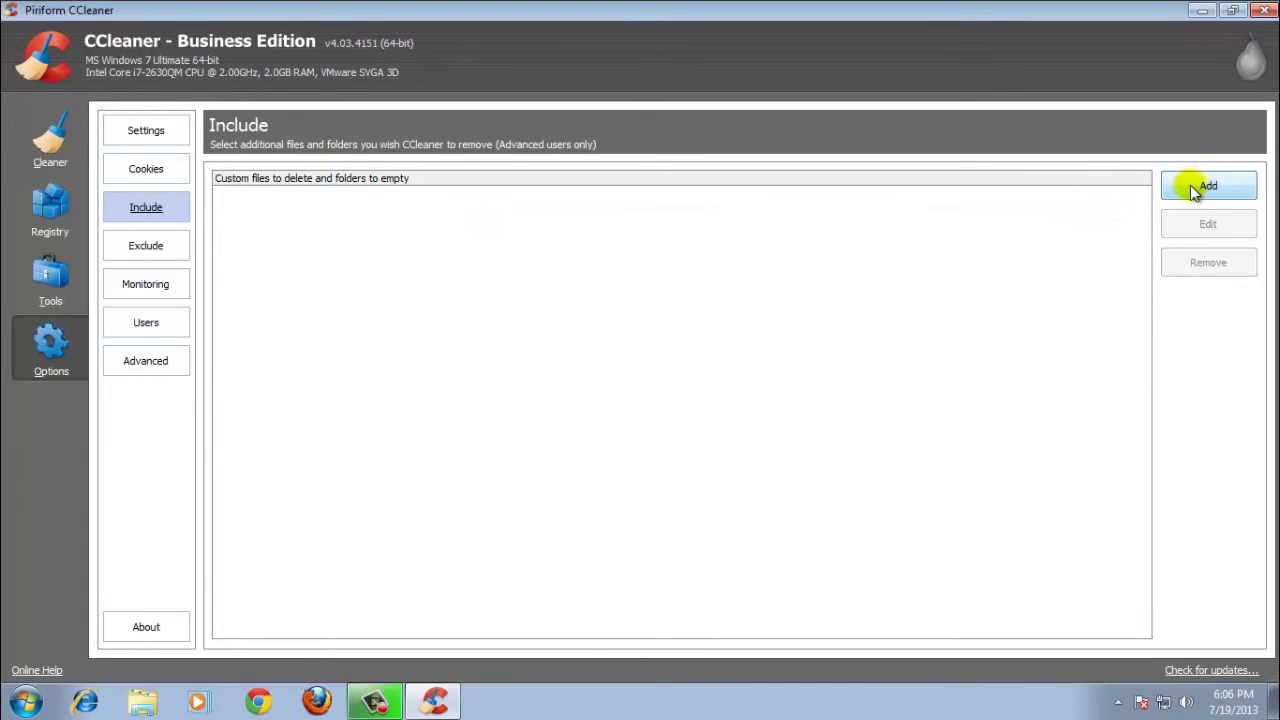
left_click(1187, 194)
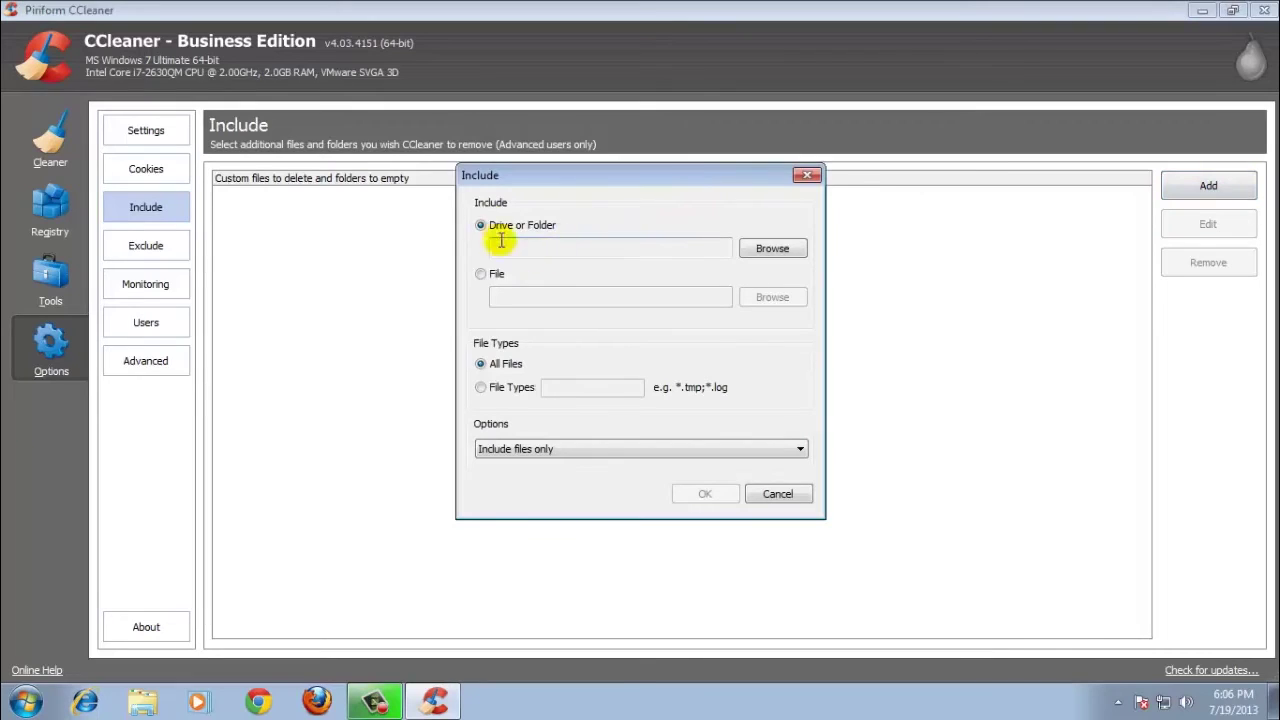
left_click(773, 250)
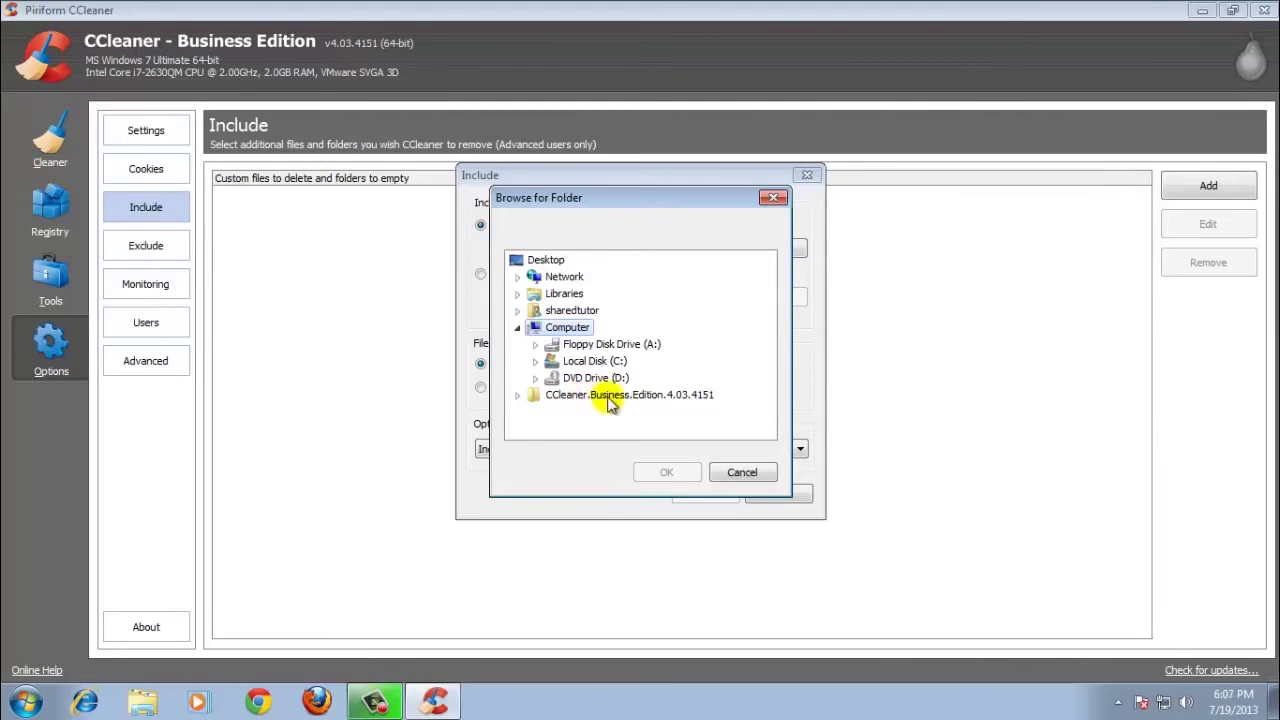
left_click(742, 474)
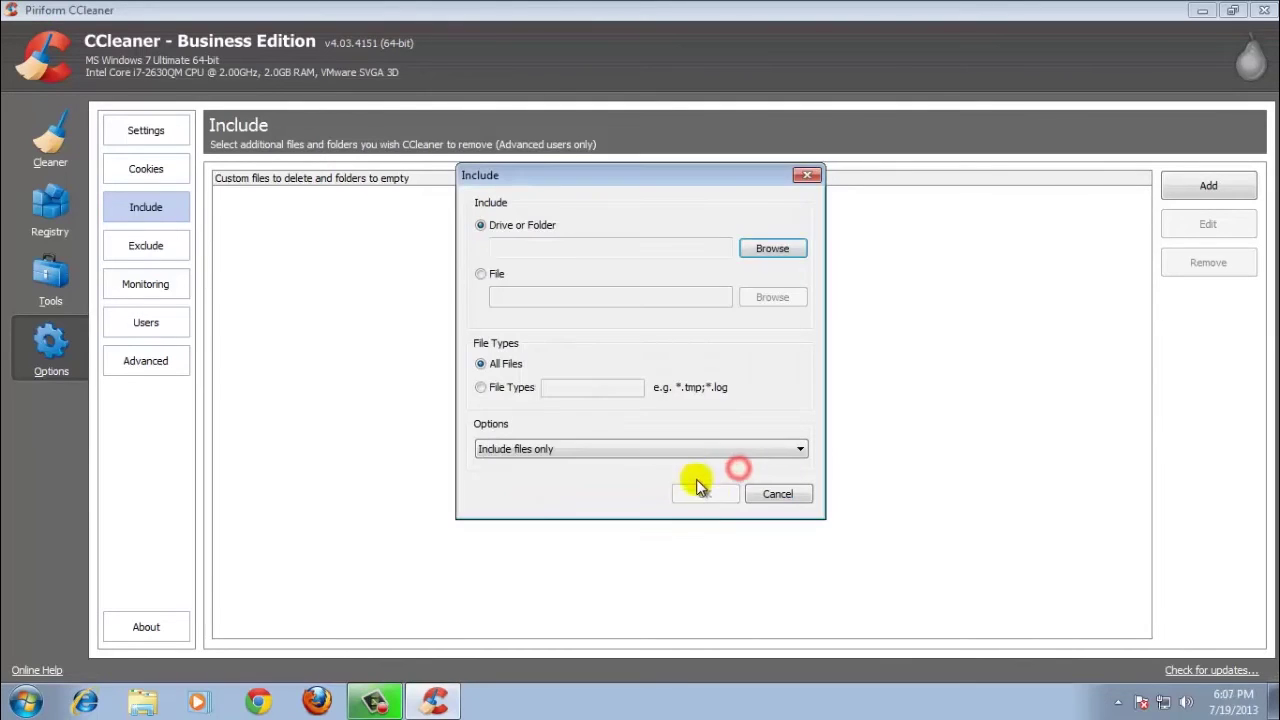
left_click(776, 494)
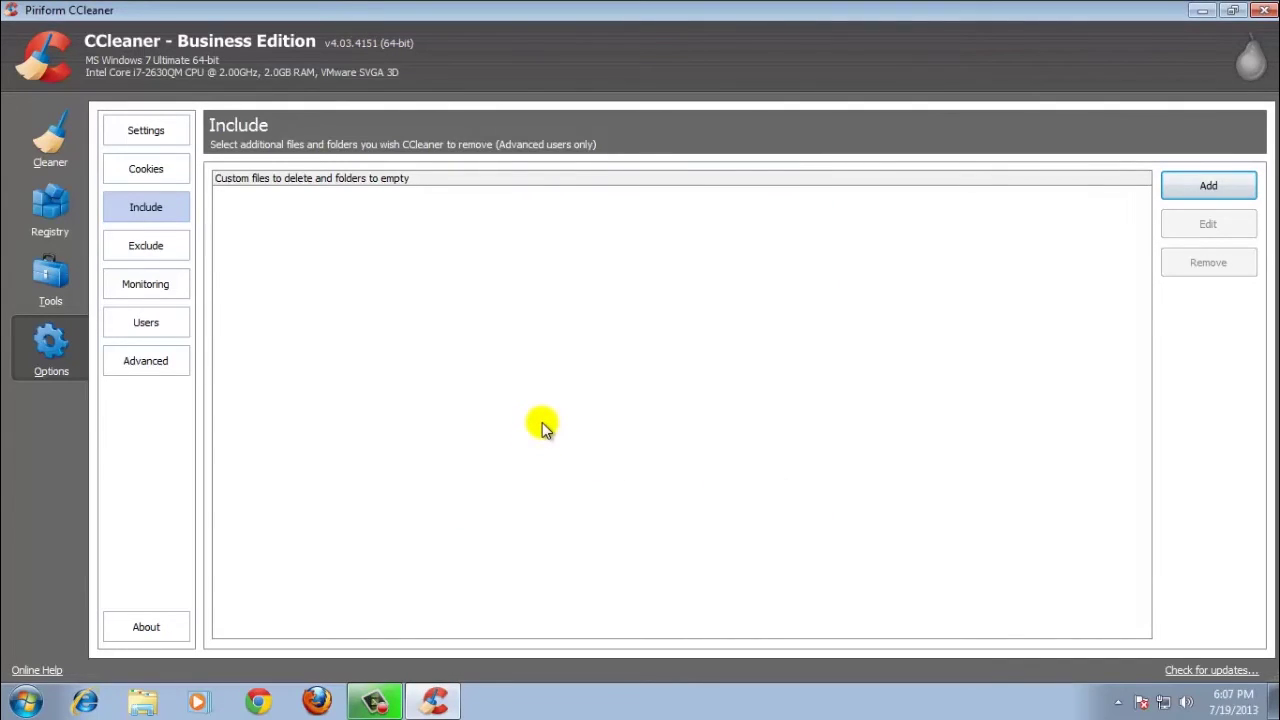
Exclude the CCleaner.Business.Edition.4.03.4151 folder from cleaning, covering all file types
left_click(160, 248)
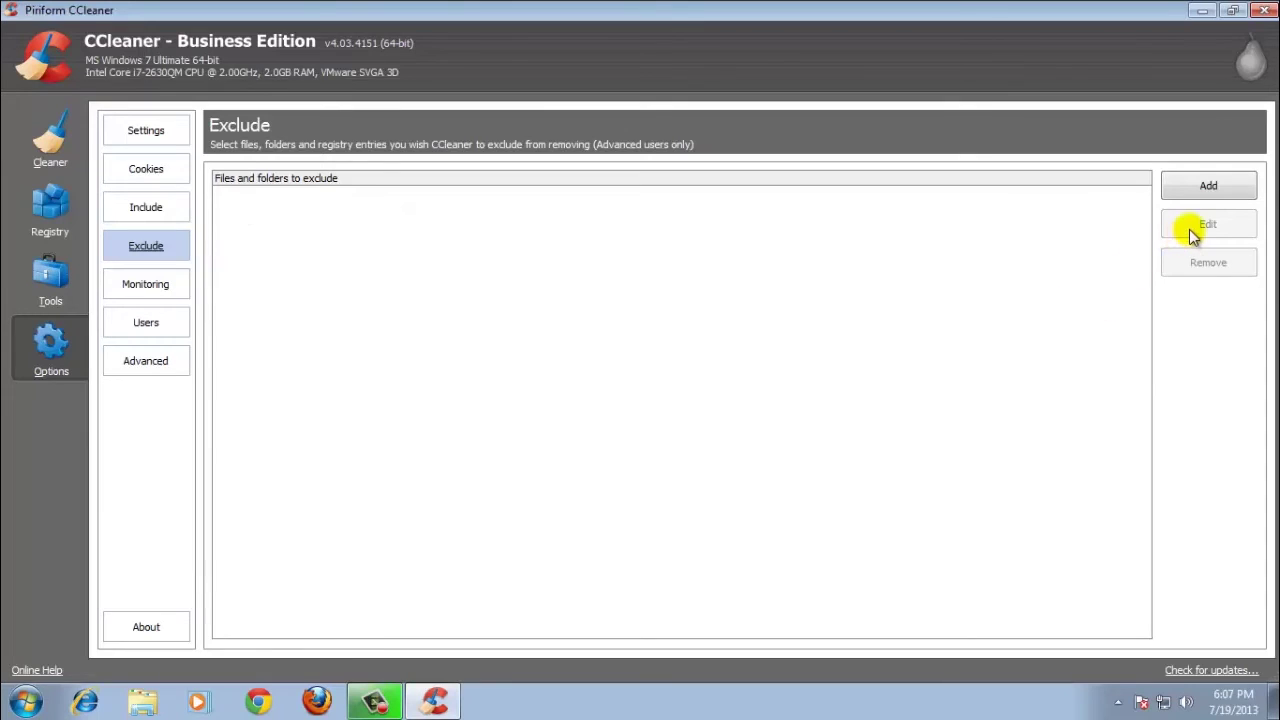
left_click(1236, 180)
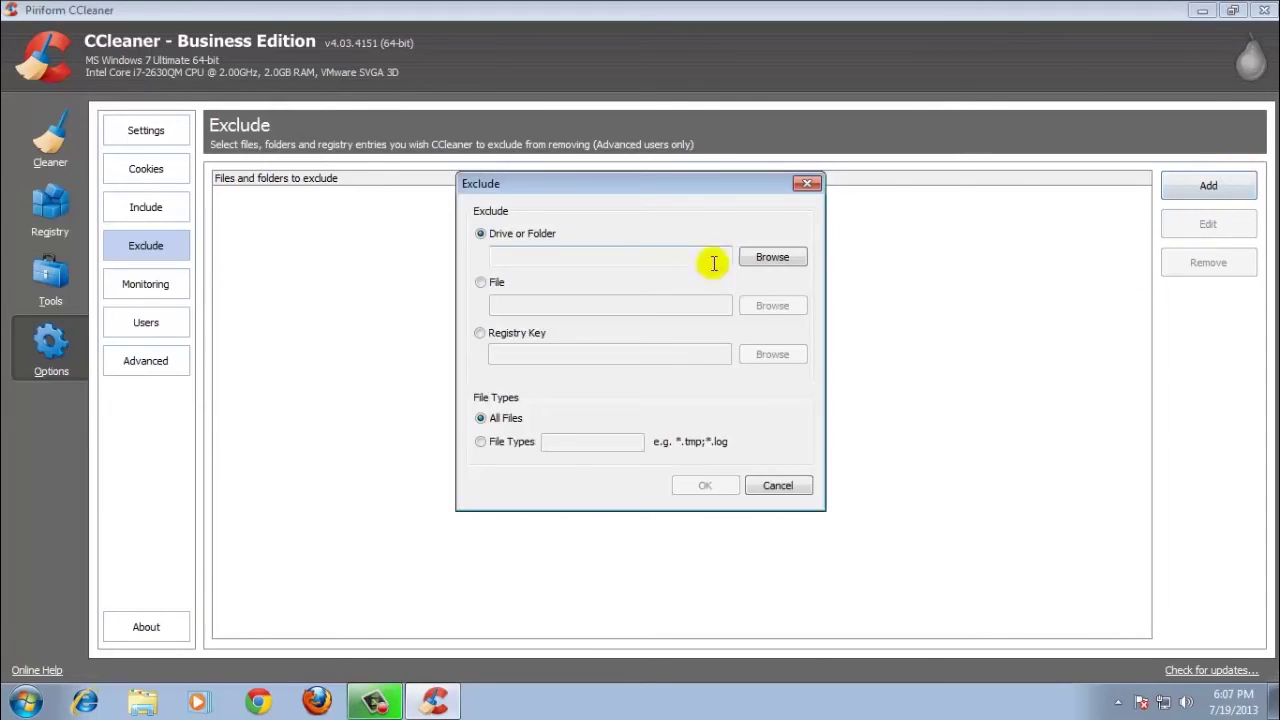
left_click(776, 256)
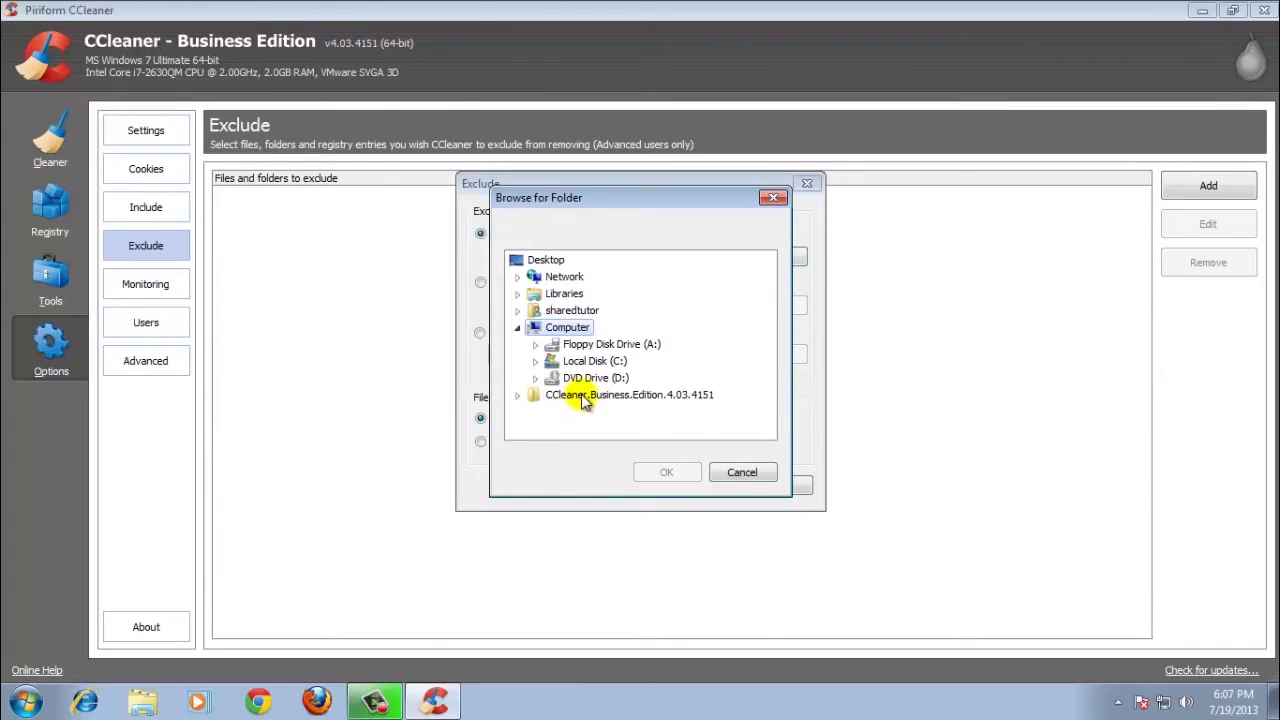
left_click(585, 395)
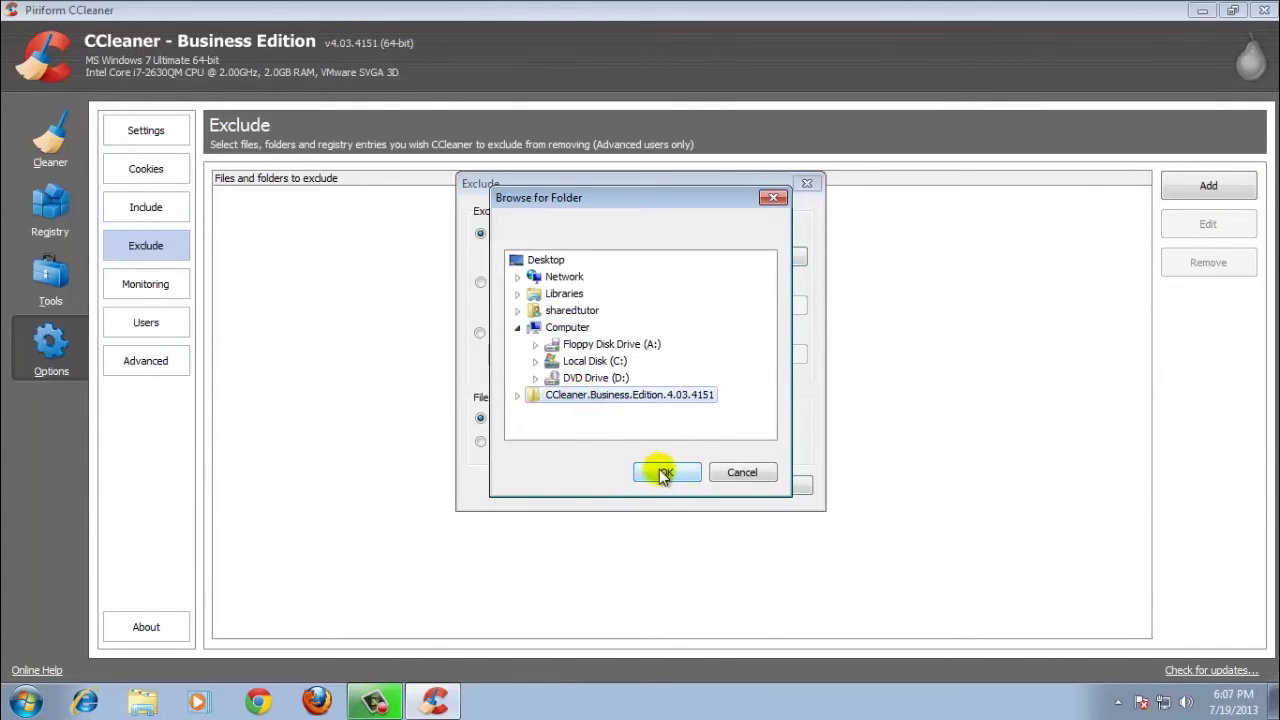
left_click(663, 474)
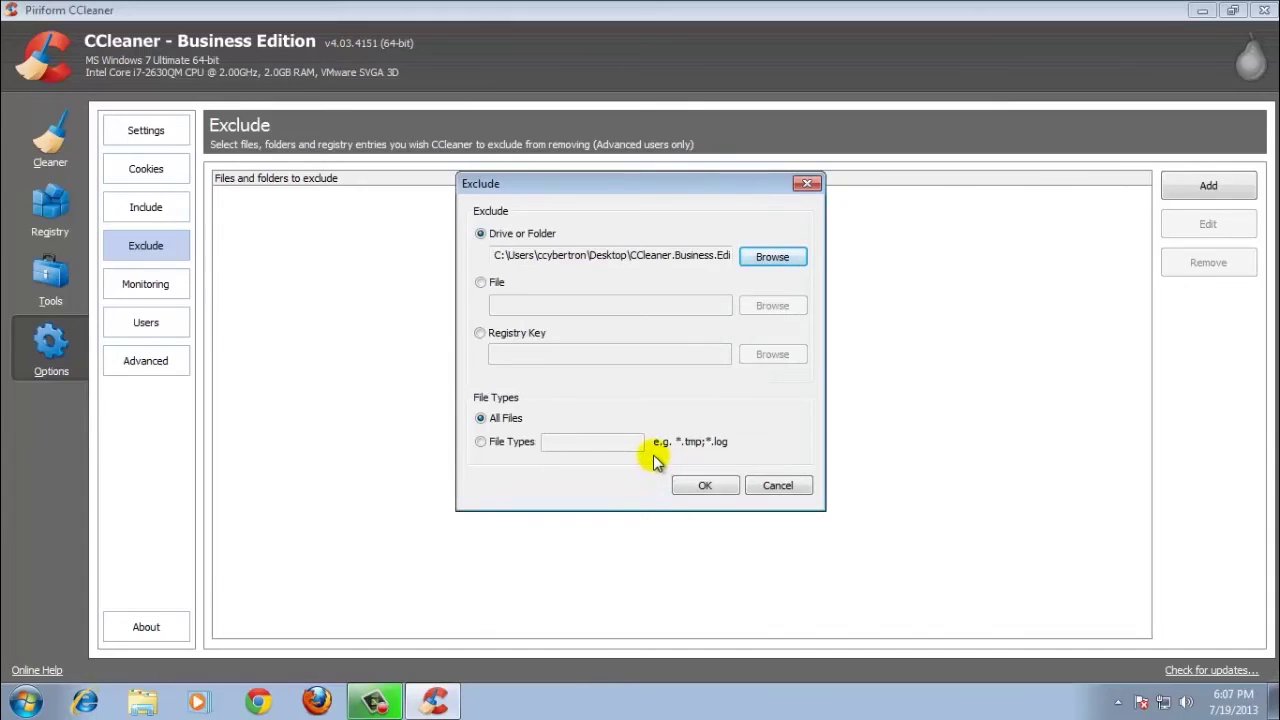
left_click(705, 487)
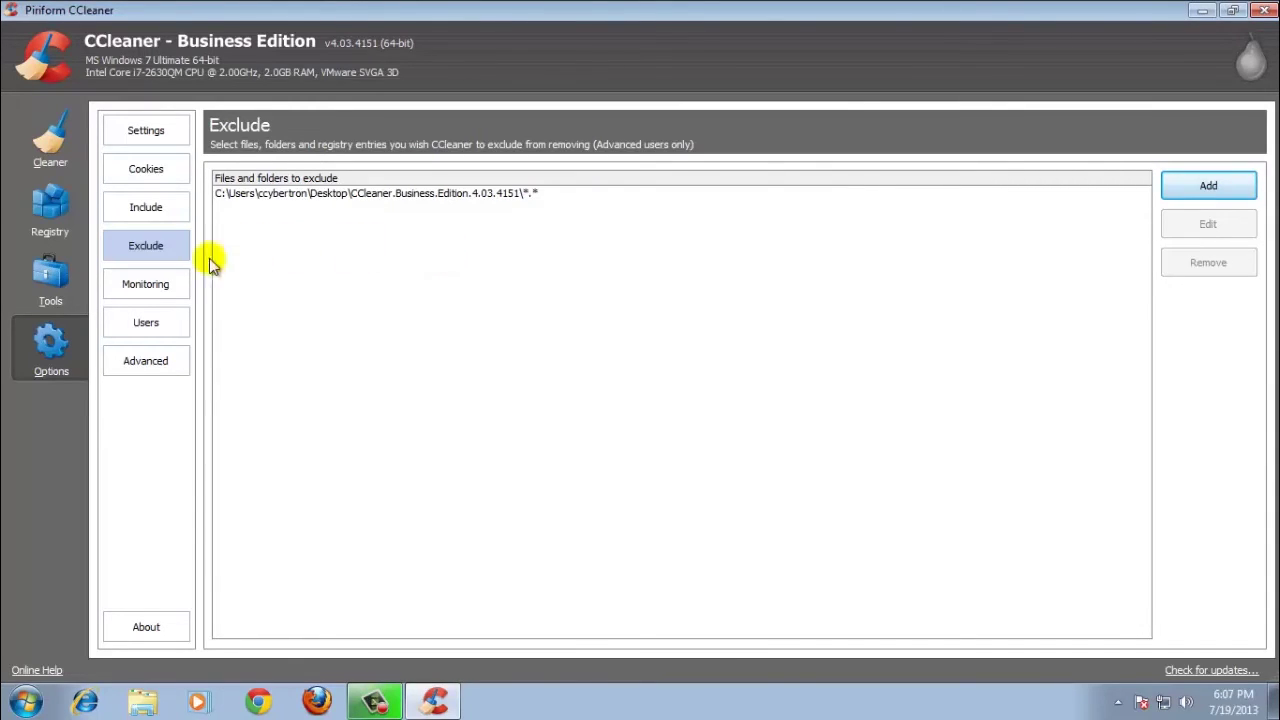
Review the monitoring settings, the user management modes and the version information, leaving management on Current user only
left_click(156, 288)
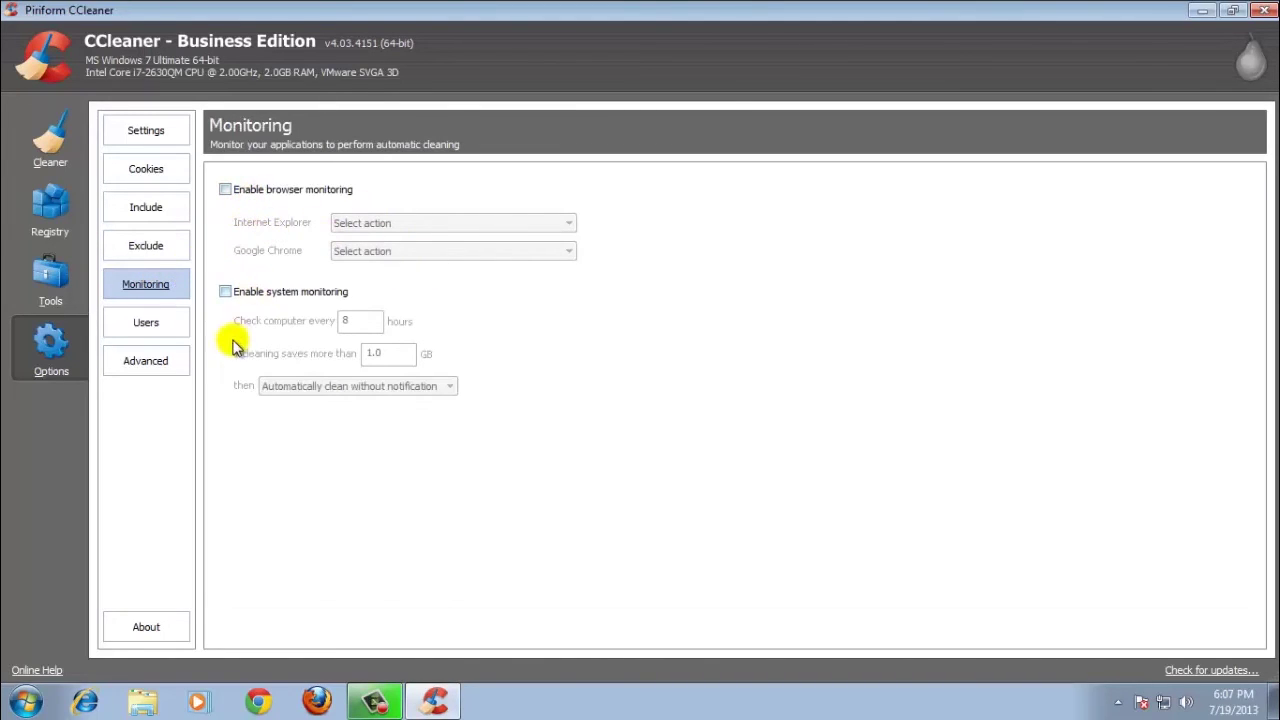
left_click(149, 326)
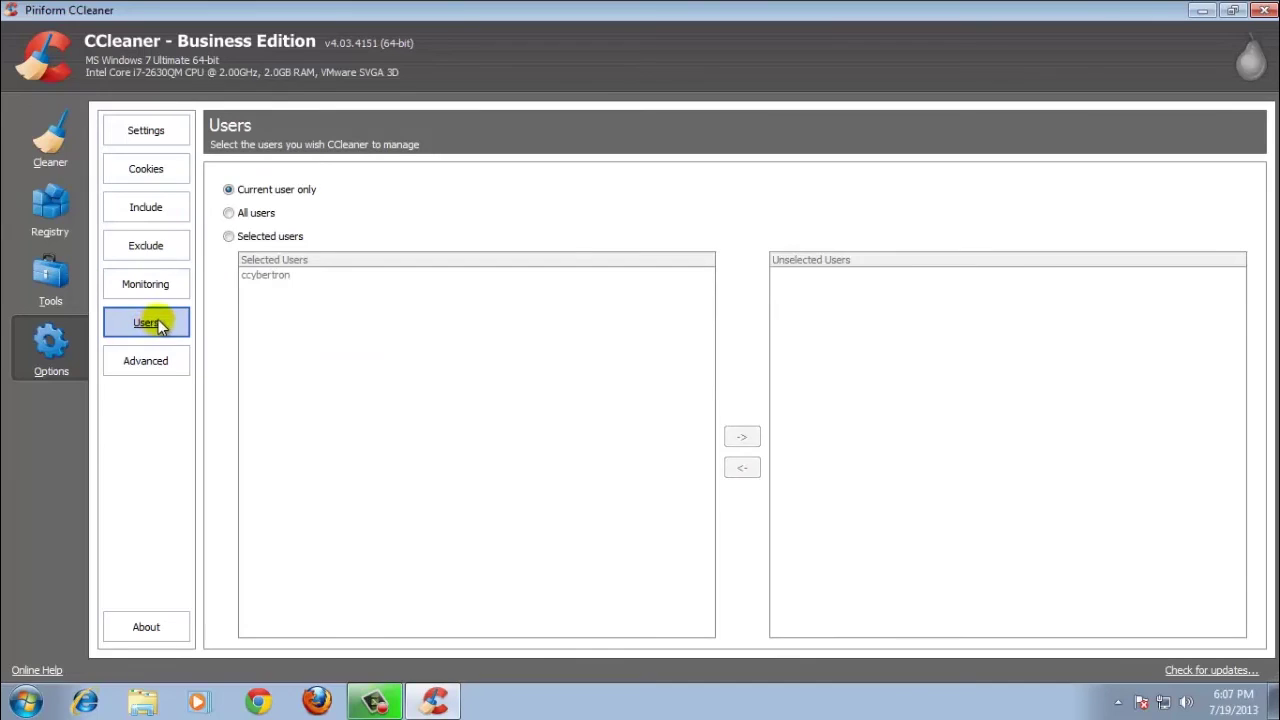
left_click(281, 240)
left_click(277, 275)
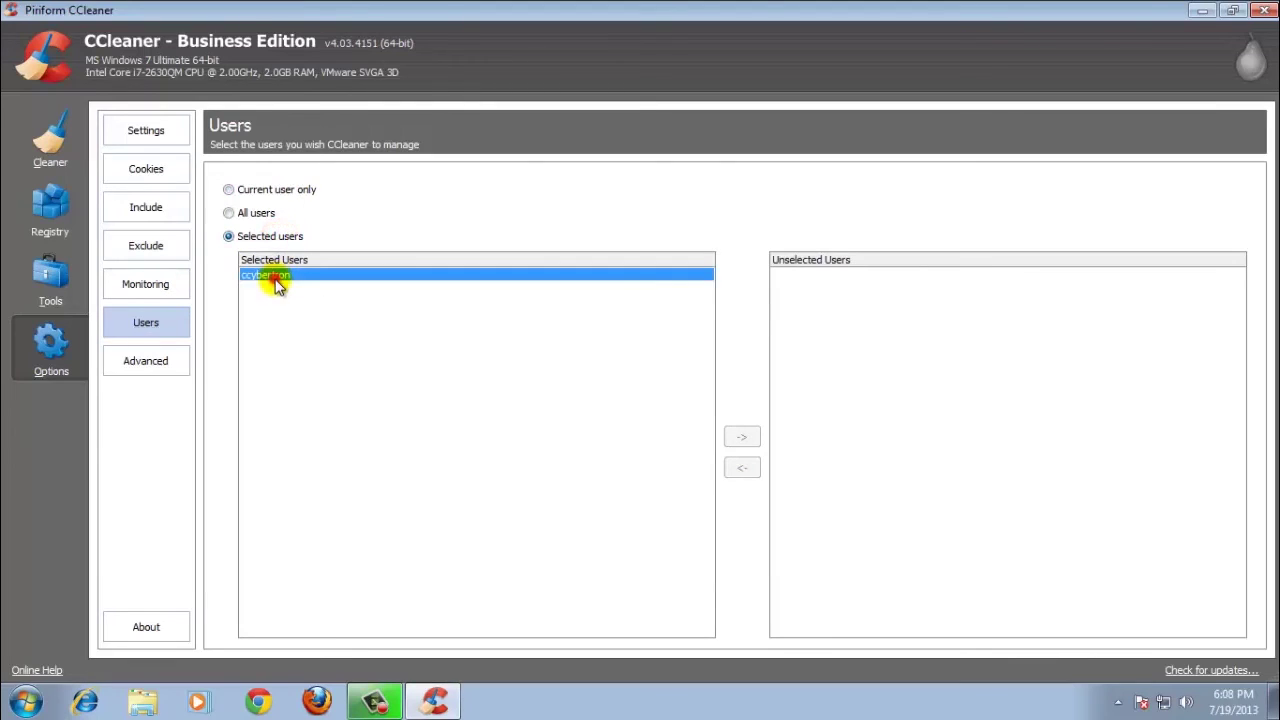
left_click(227, 214)
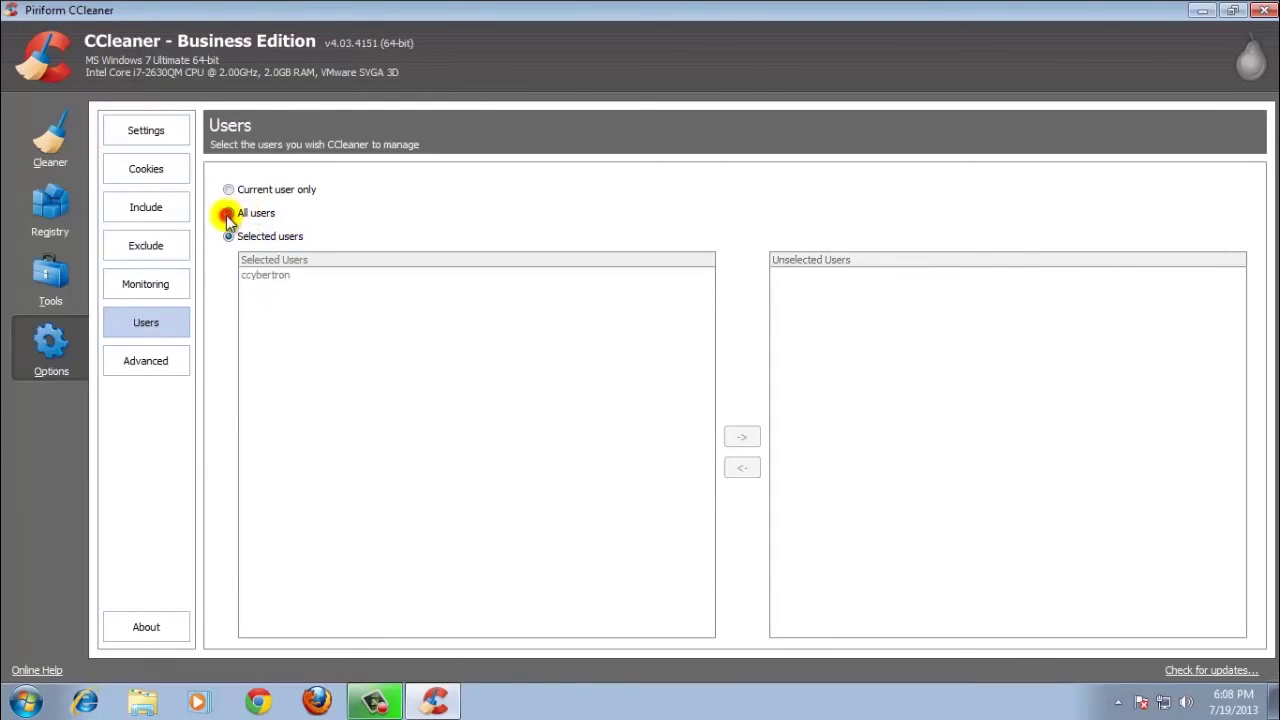
left_click(229, 191)
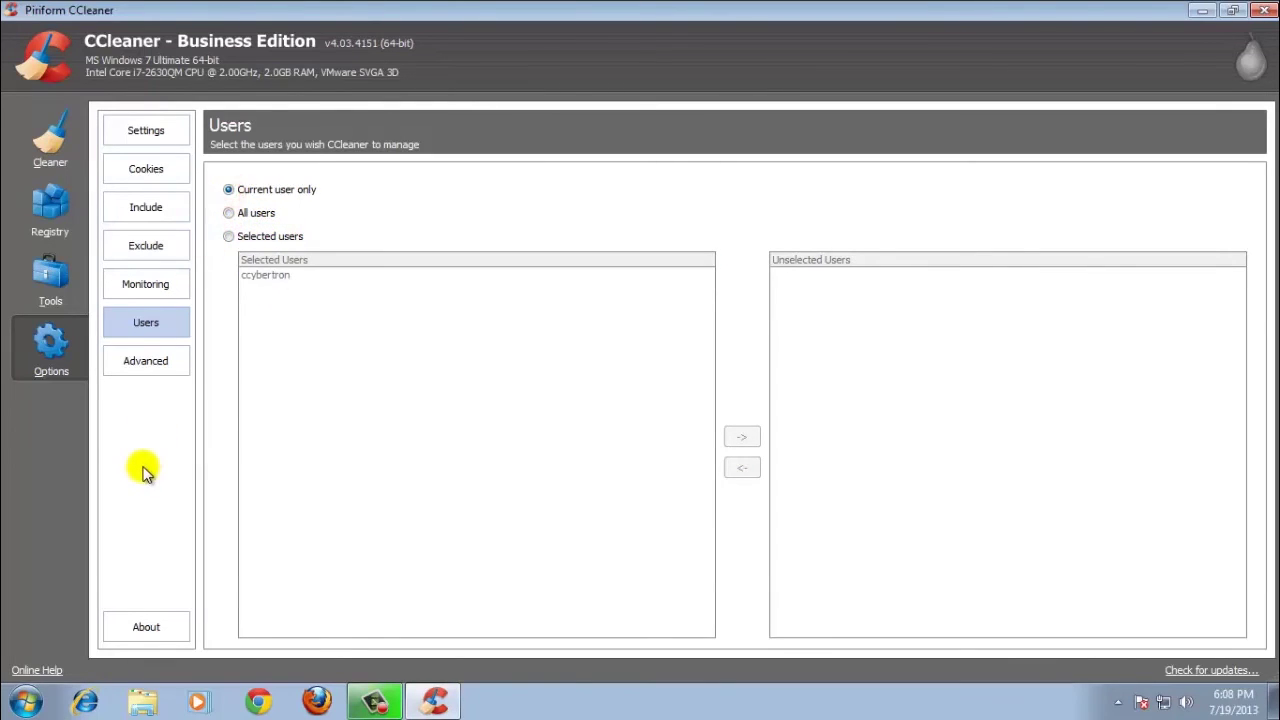
left_click(160, 622)
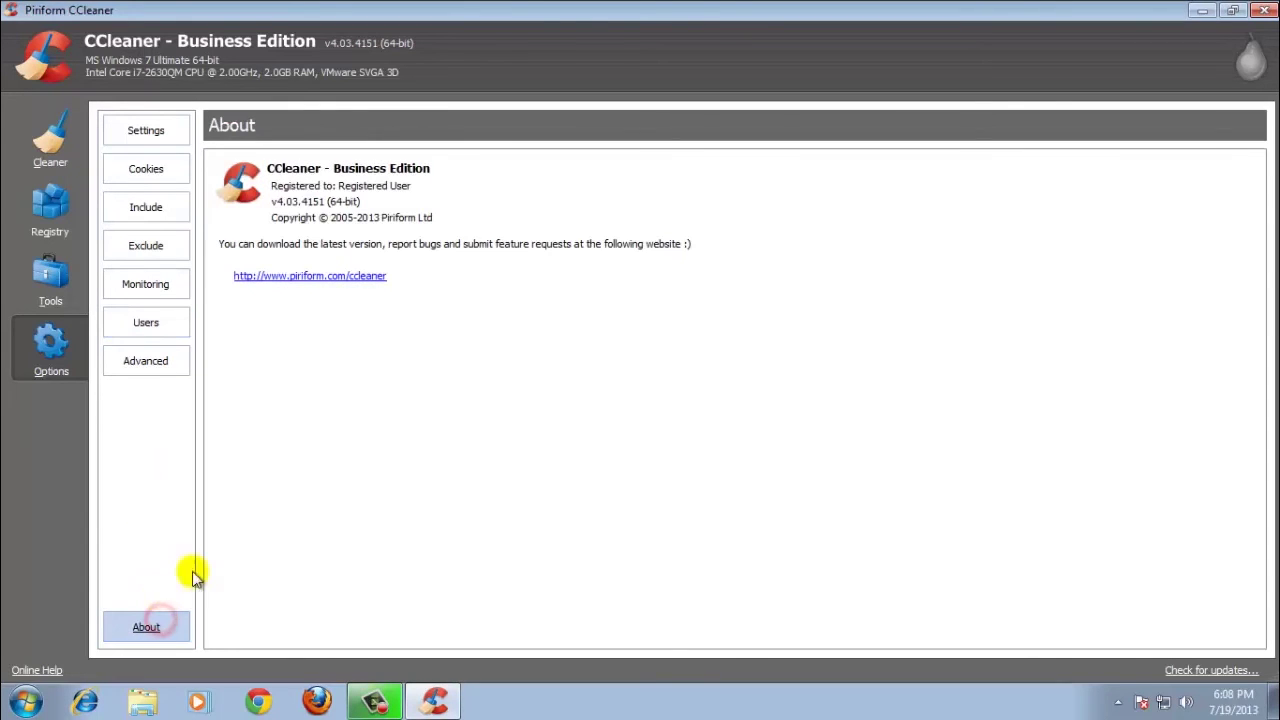
left_click(1232, 10)
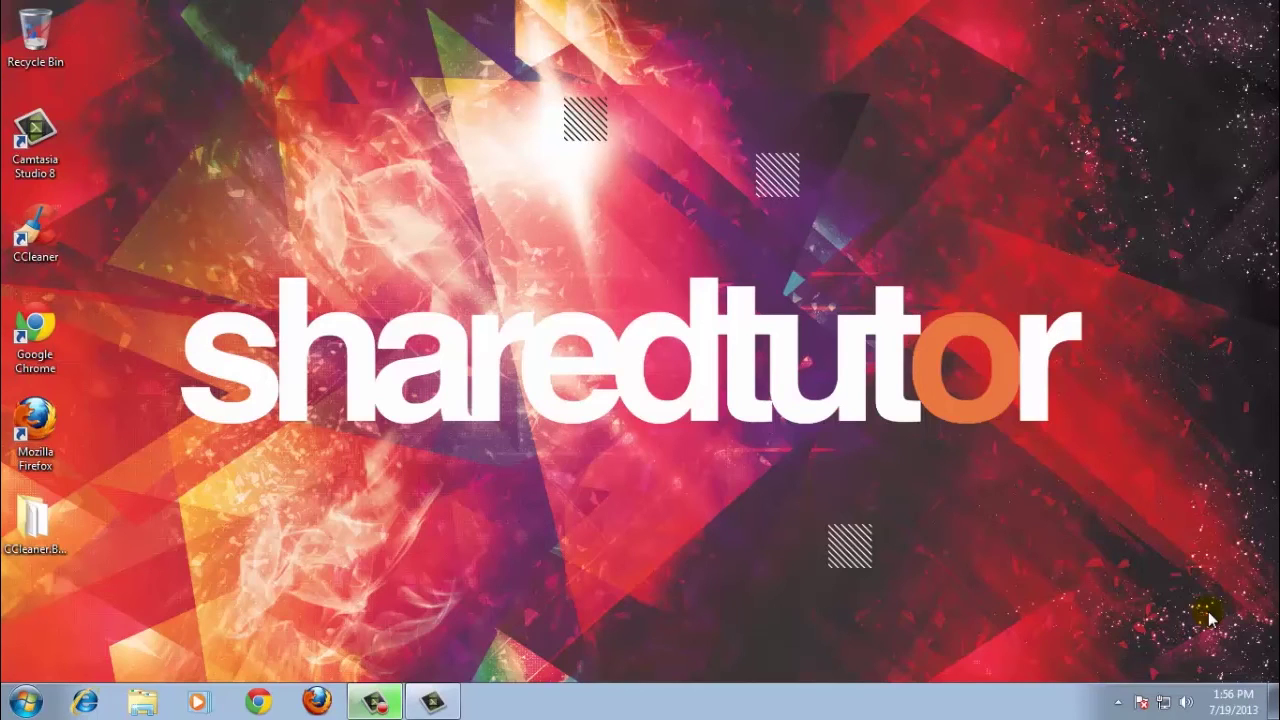
Open a blank Notepad document and set its font size to 26
left_click(4, 704)
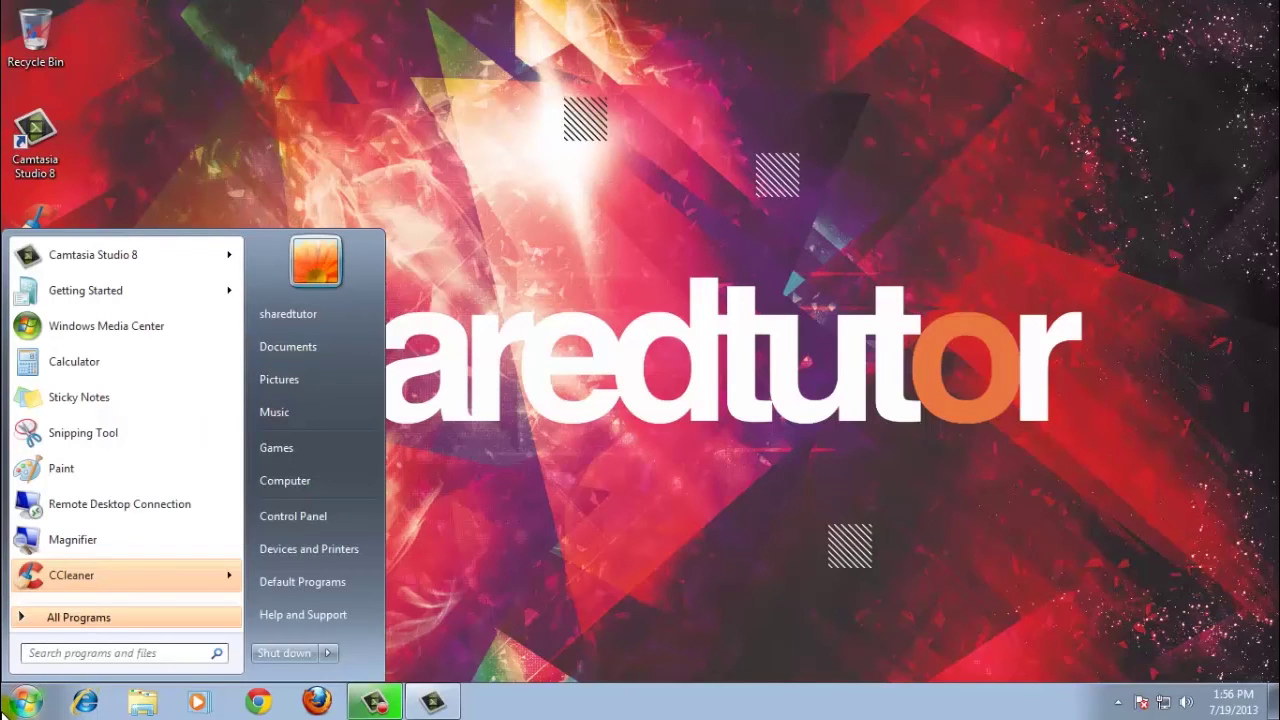
type("no")
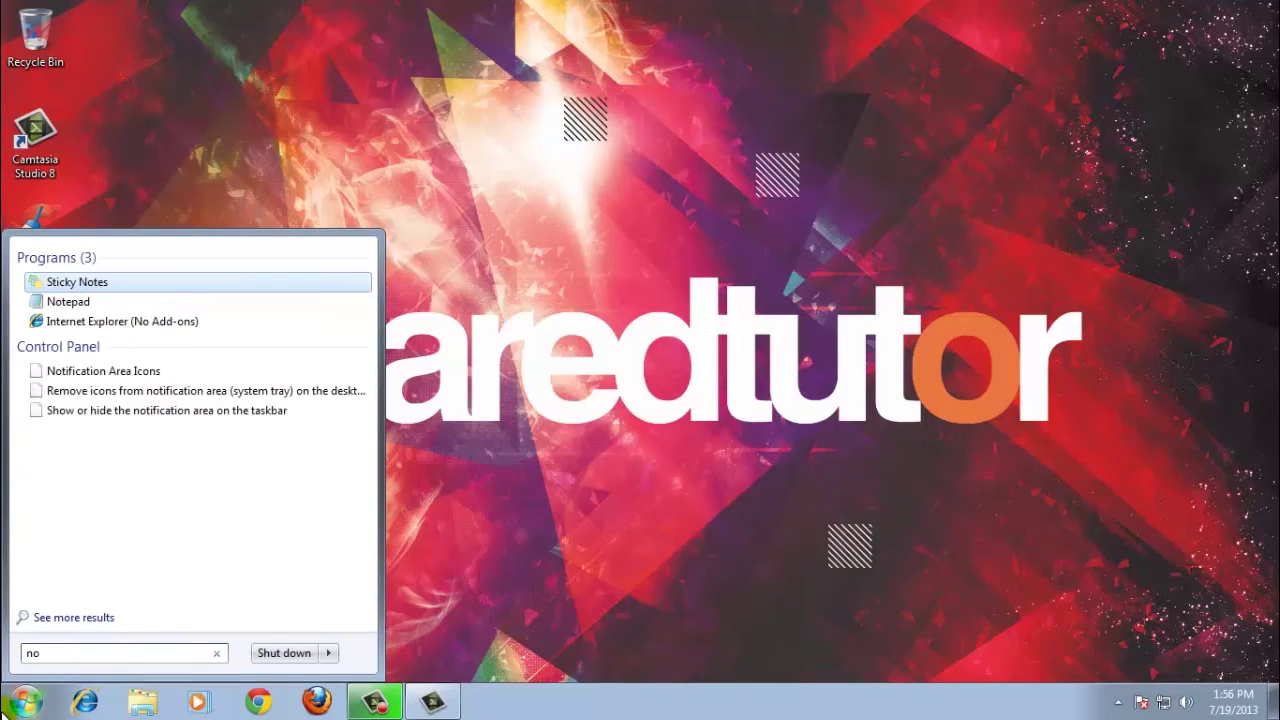
left_click(85, 301)
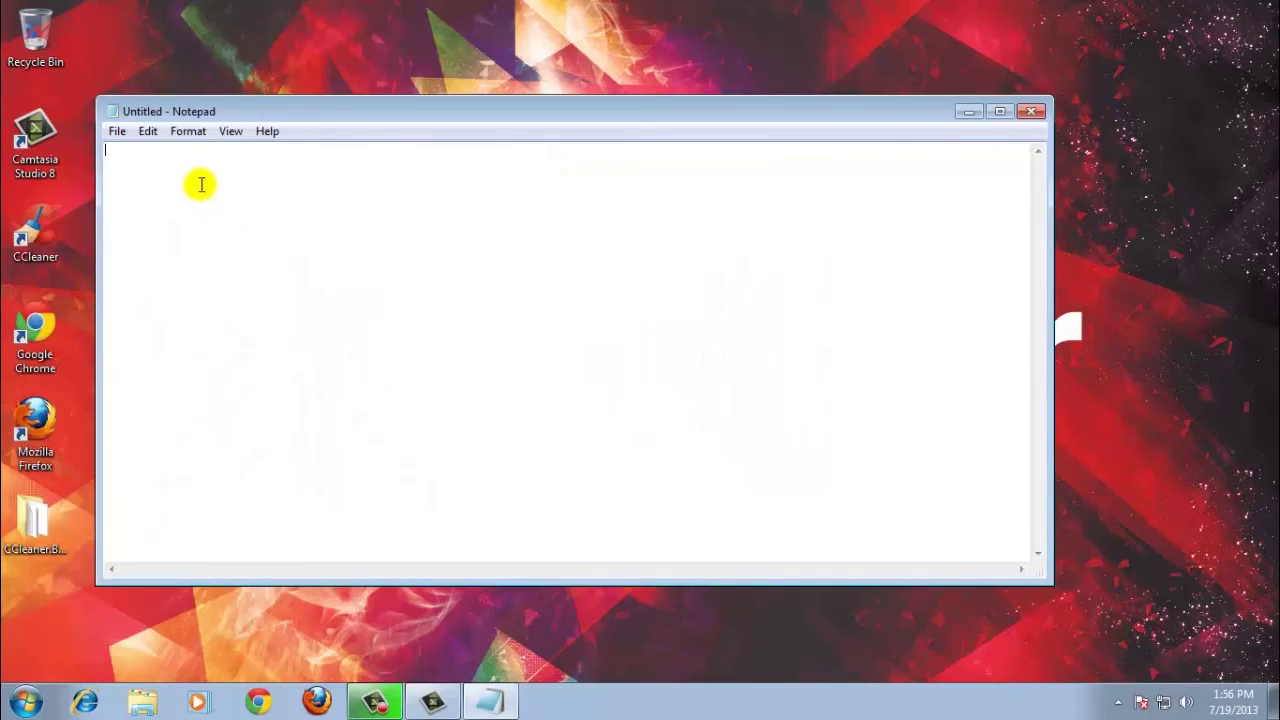
left_click(183, 131)
left_click(200, 170)
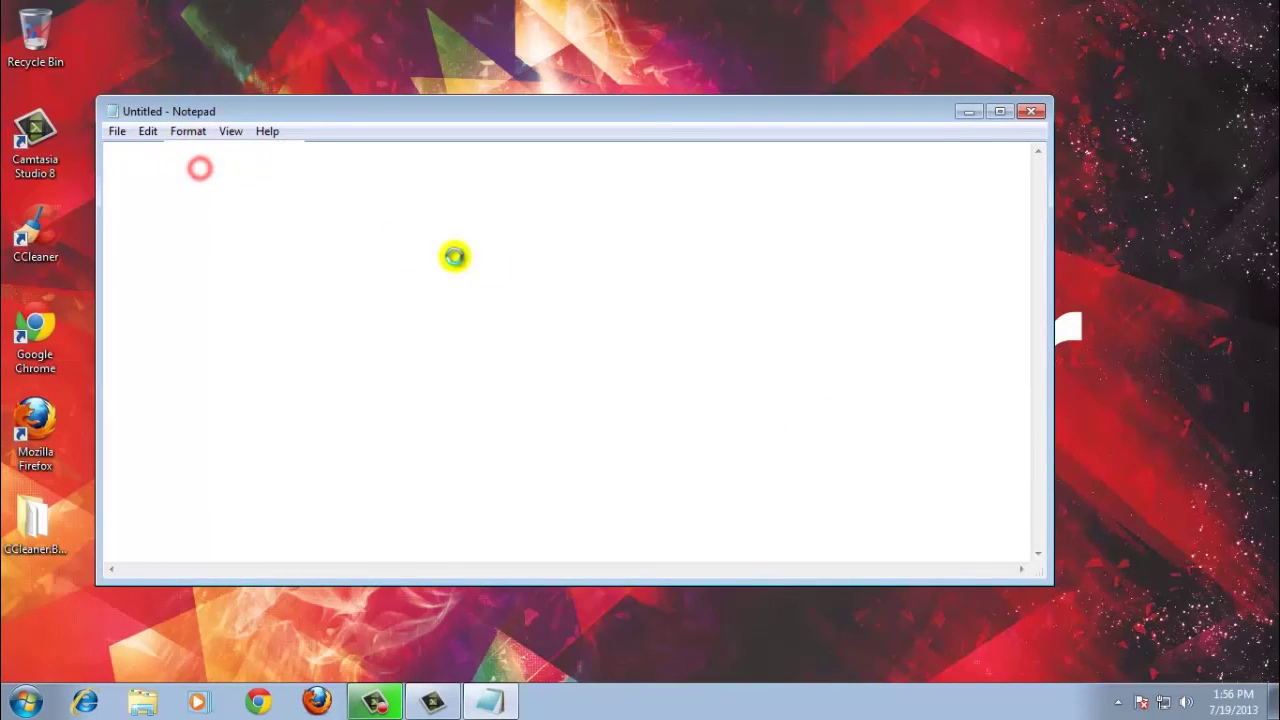
scroll(500, 349, "down", 1)
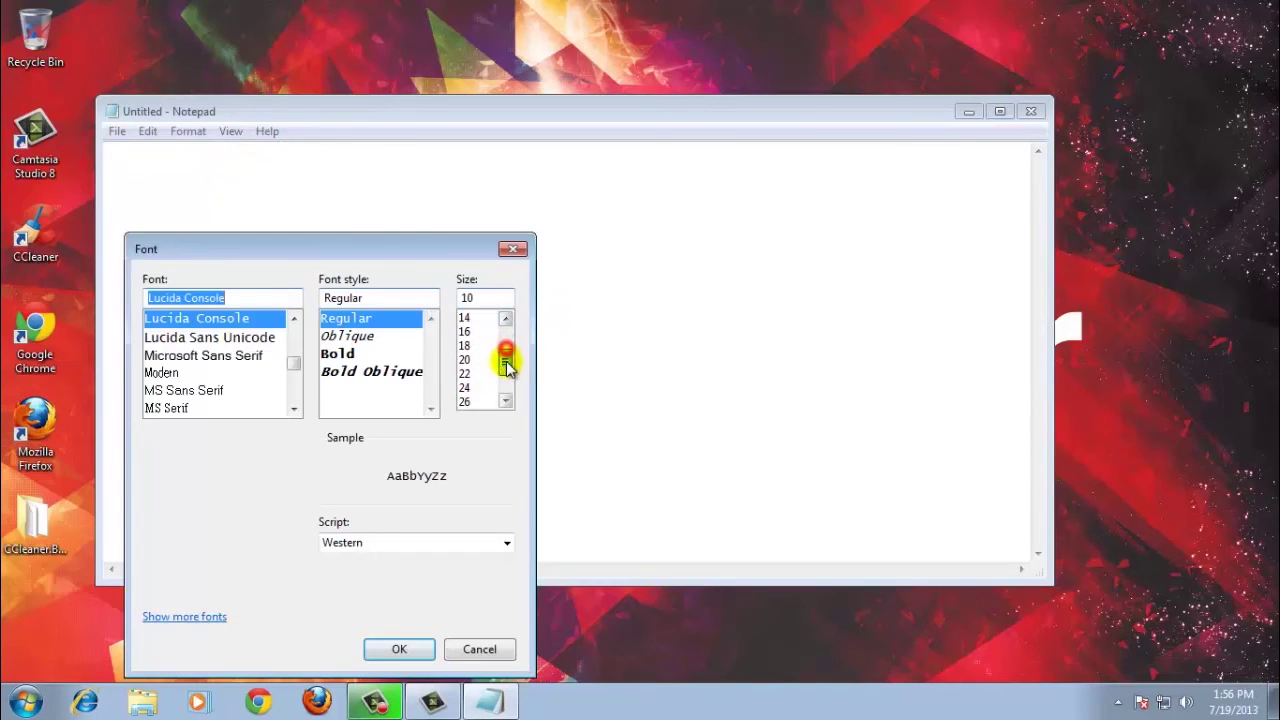
left_click(478, 402)
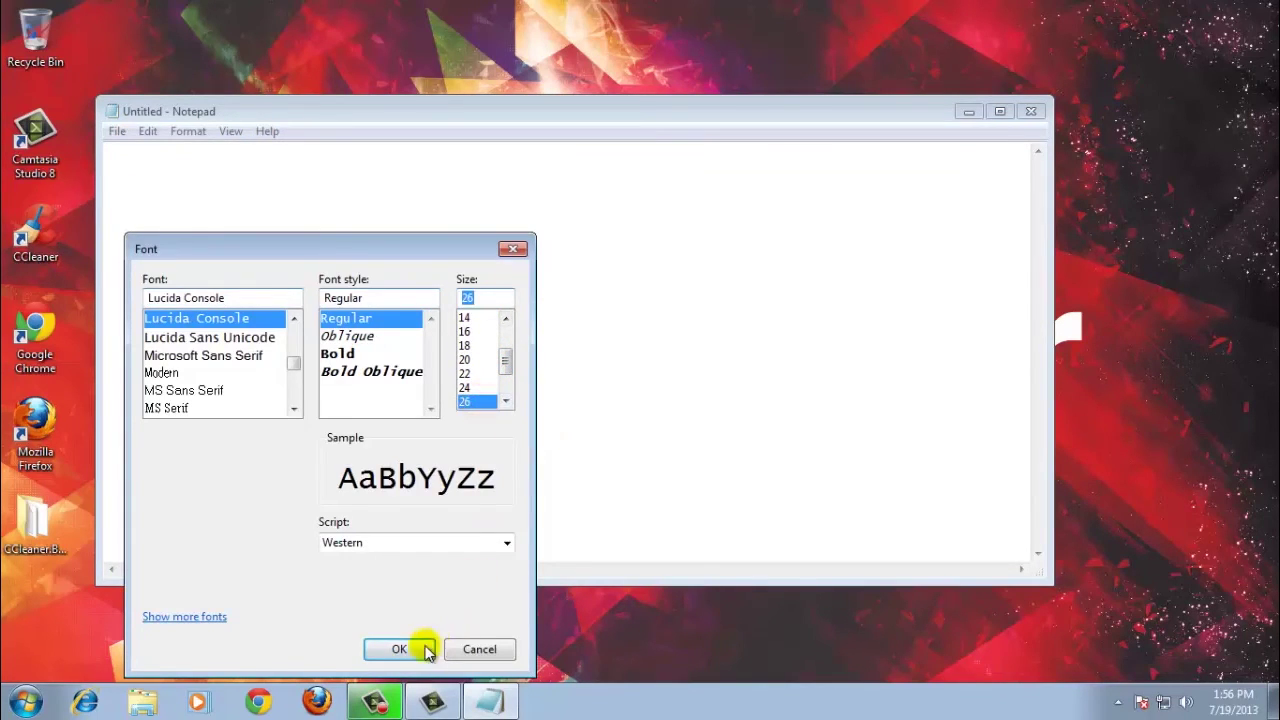
left_click(420, 649)
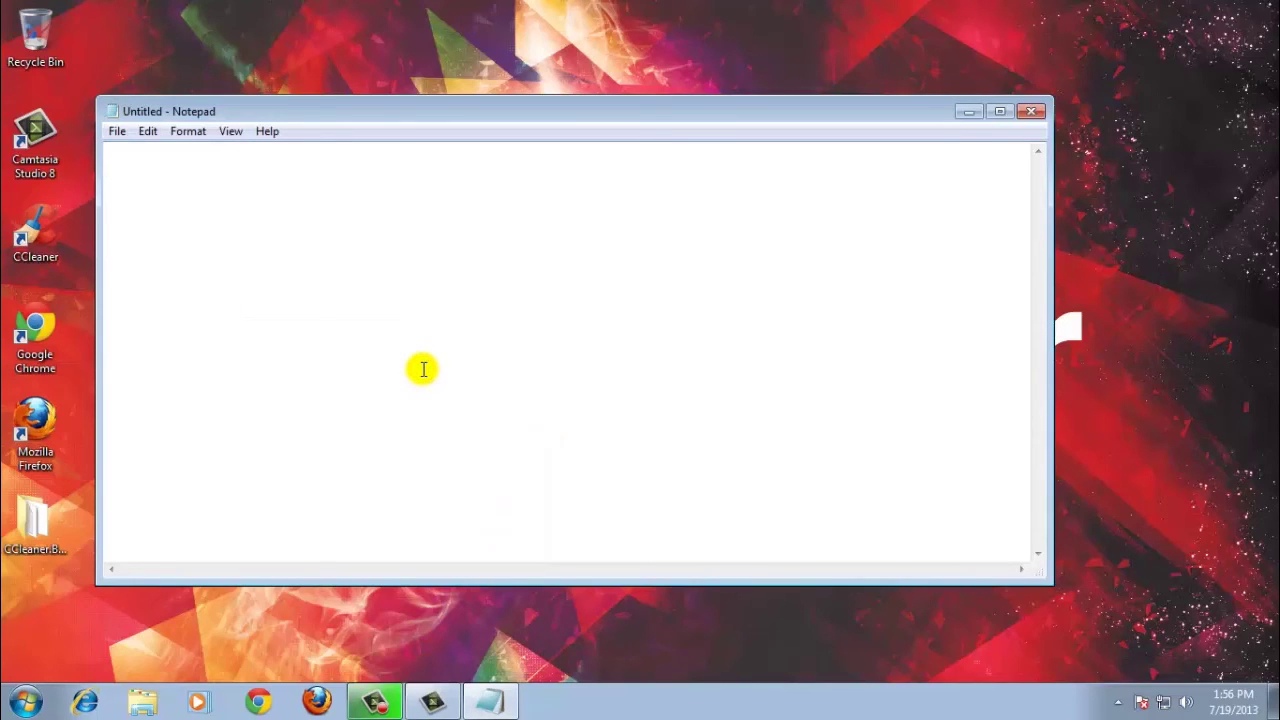
Write "to try this software" and "go to :" on two separate lines of the note
type("to try this")
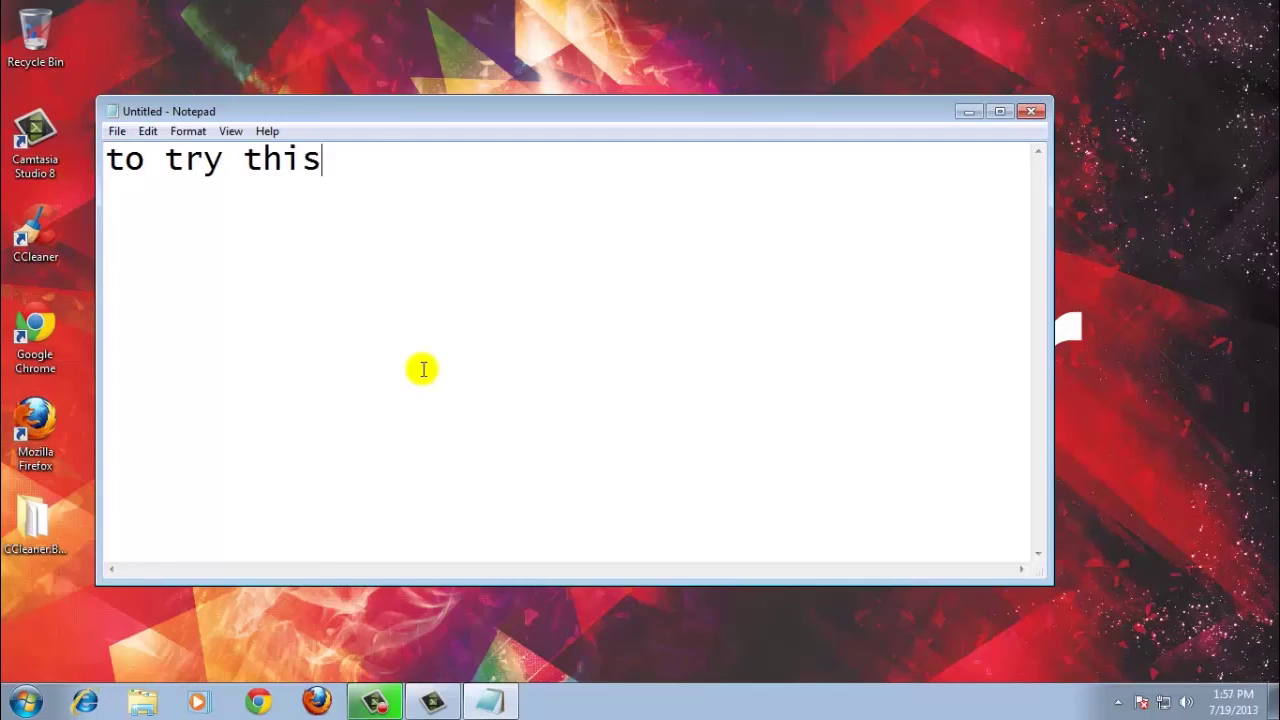
type(" software ")
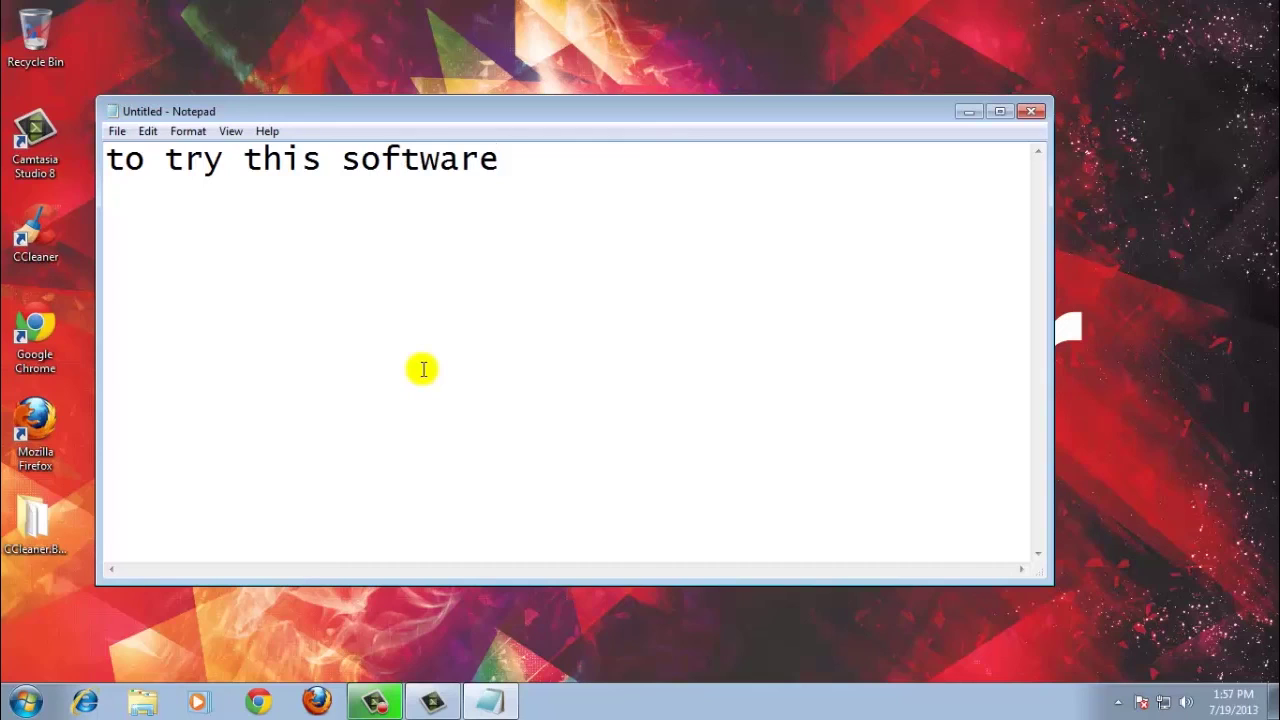
type("go to :")
key("Return")
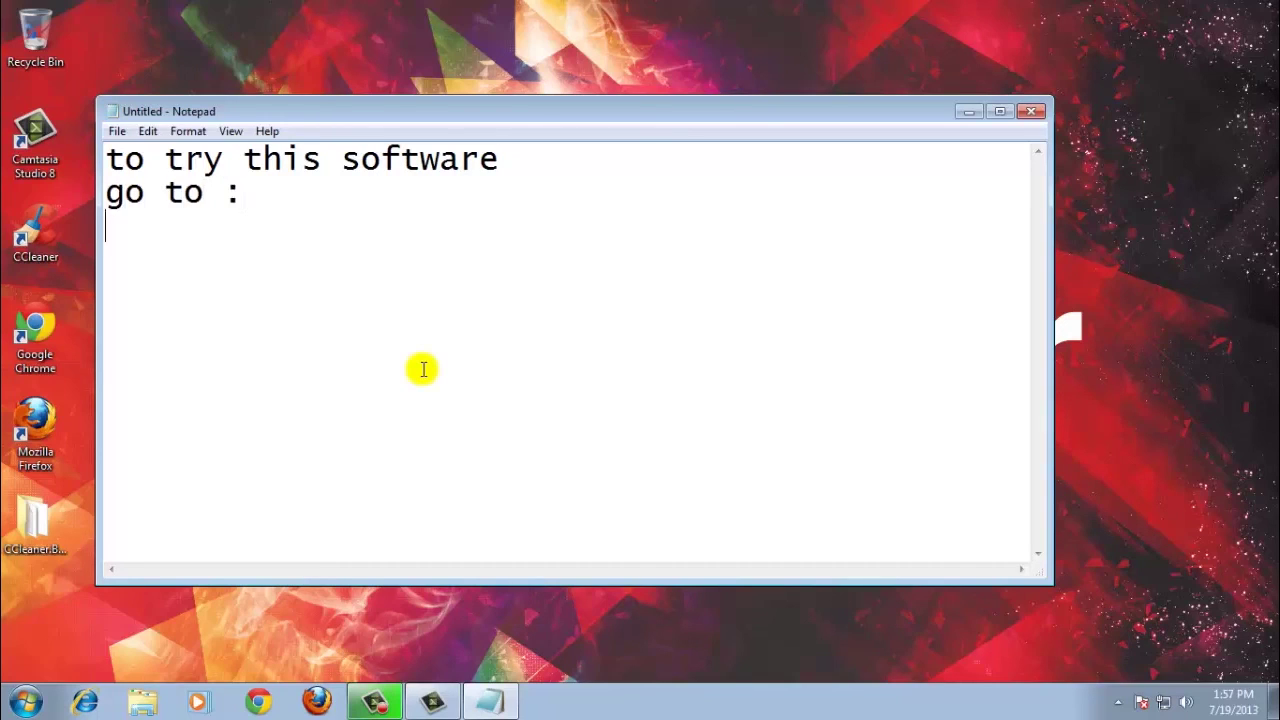
key("Return")
type("htpp")
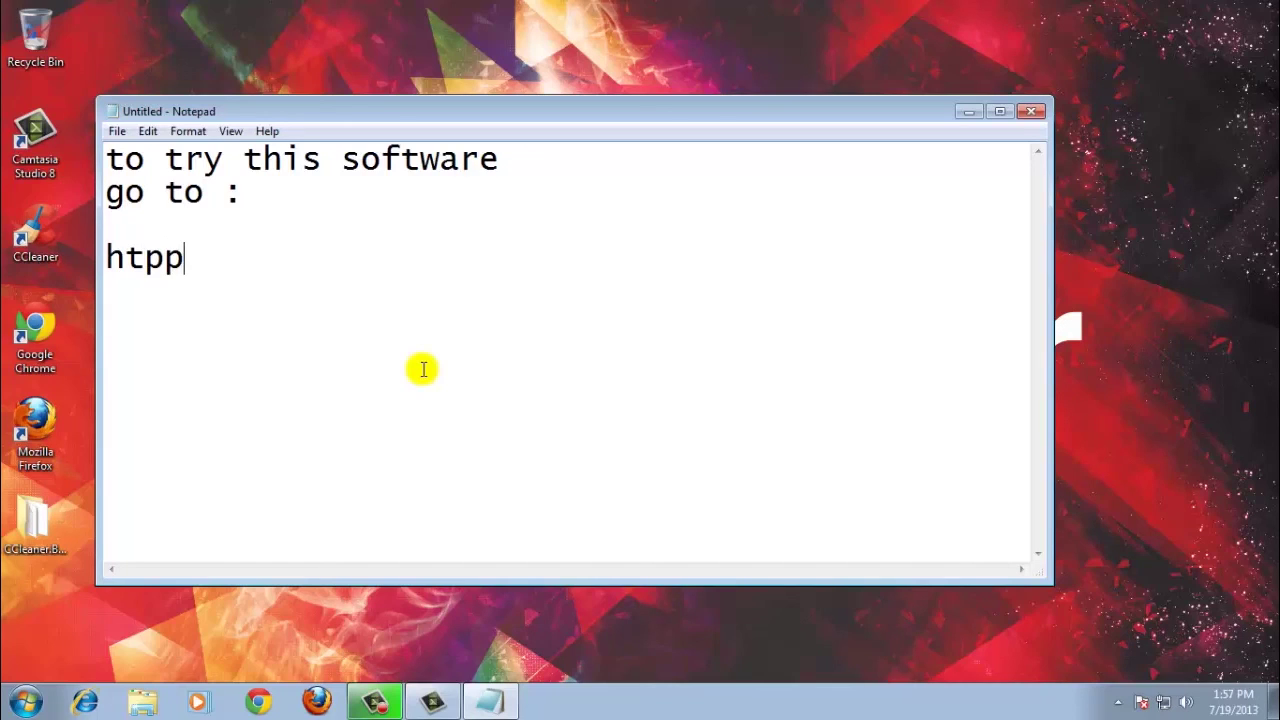
key("BackSpace")
key("BackSpace")
type("tp://")
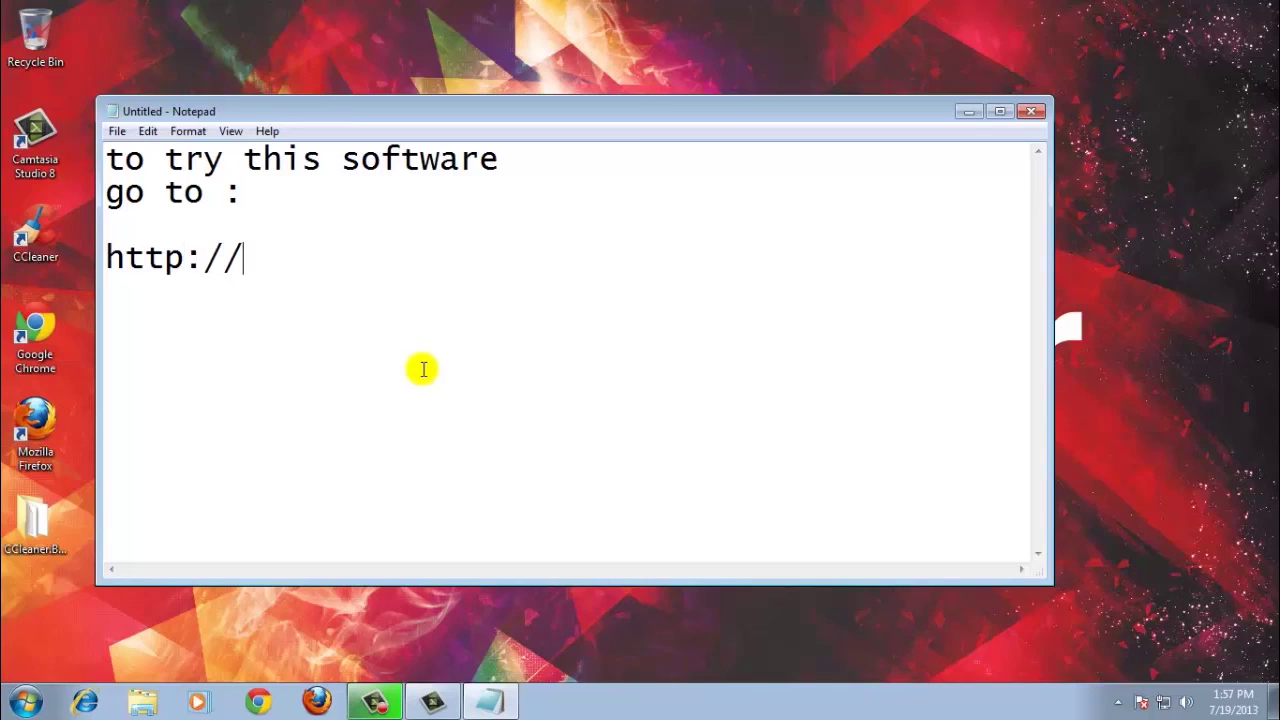
type("bit.ly/")
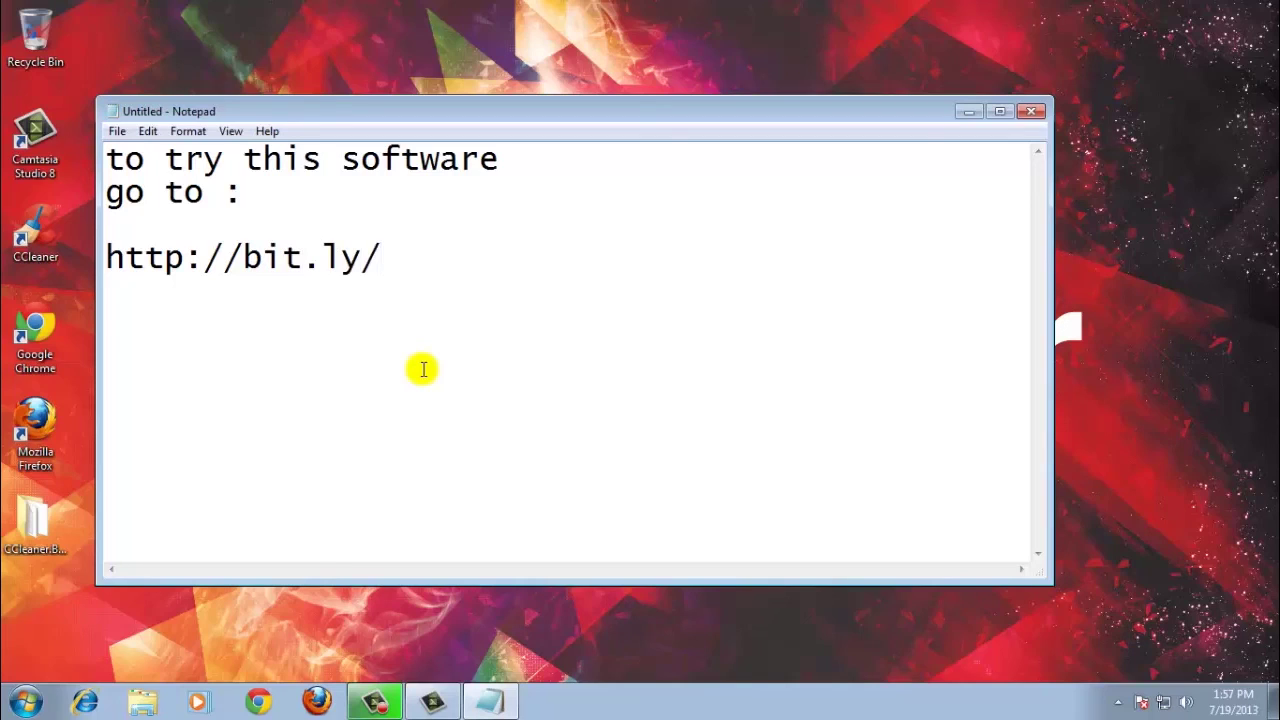
type("tryccleaner")
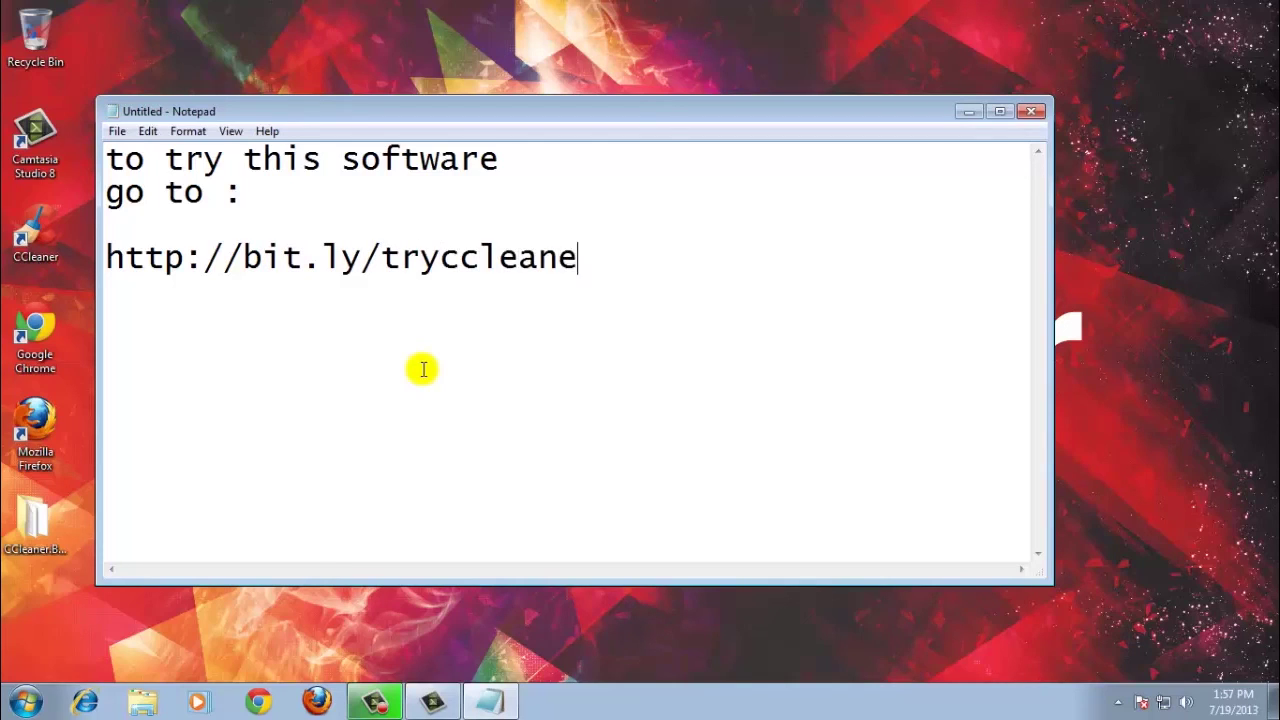
type("4")
Close the note with "thanks :)" beneath the link, leaving a blank line between them
key("Return")
key("Return")
type("thanks :)")
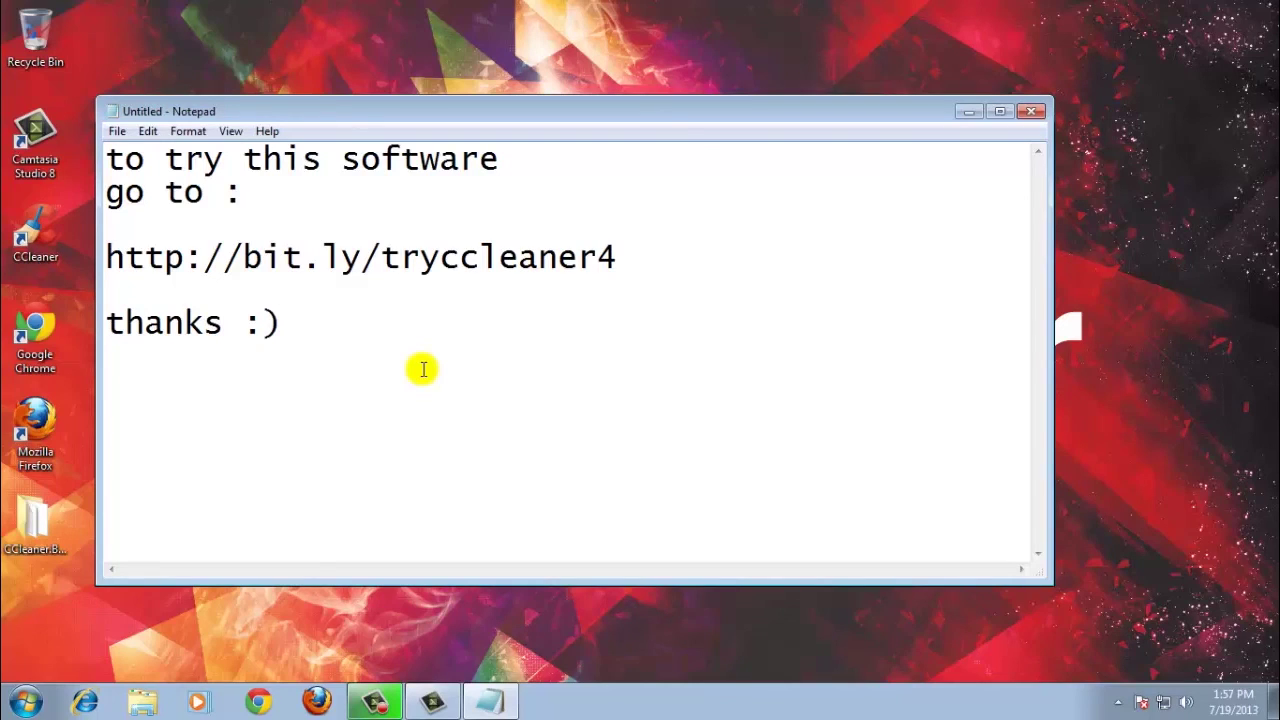